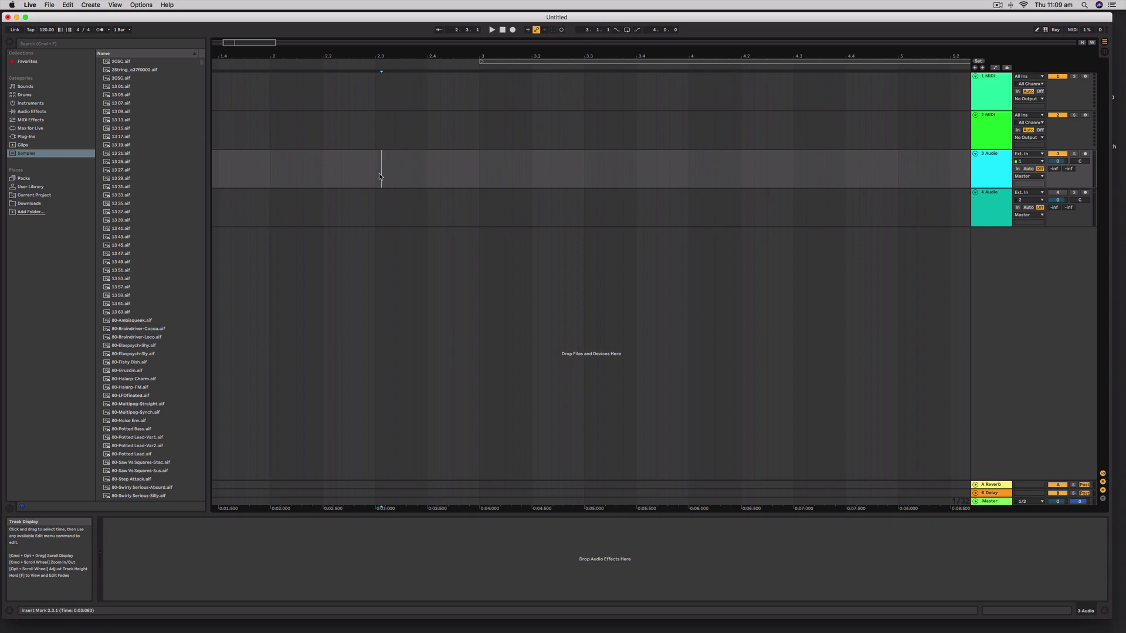
Maximize the Live window to full screen and set the insert marker on the third audio track
{"action": "left_click", "coordinate": [25, 17]}
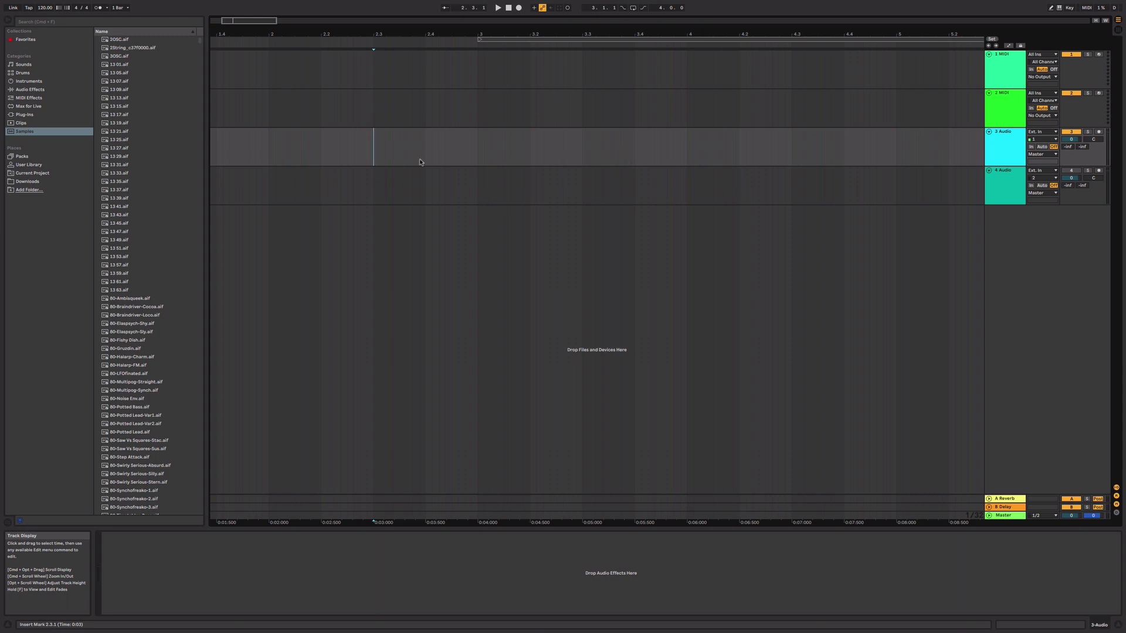
{"action": "left_click", "coordinate": [367, 149]}
Search the browser for 'snare' and drag A-Snare Cust N&C 1 A.aif onto the third audio track
{"action": "key", "text": "super+f"}
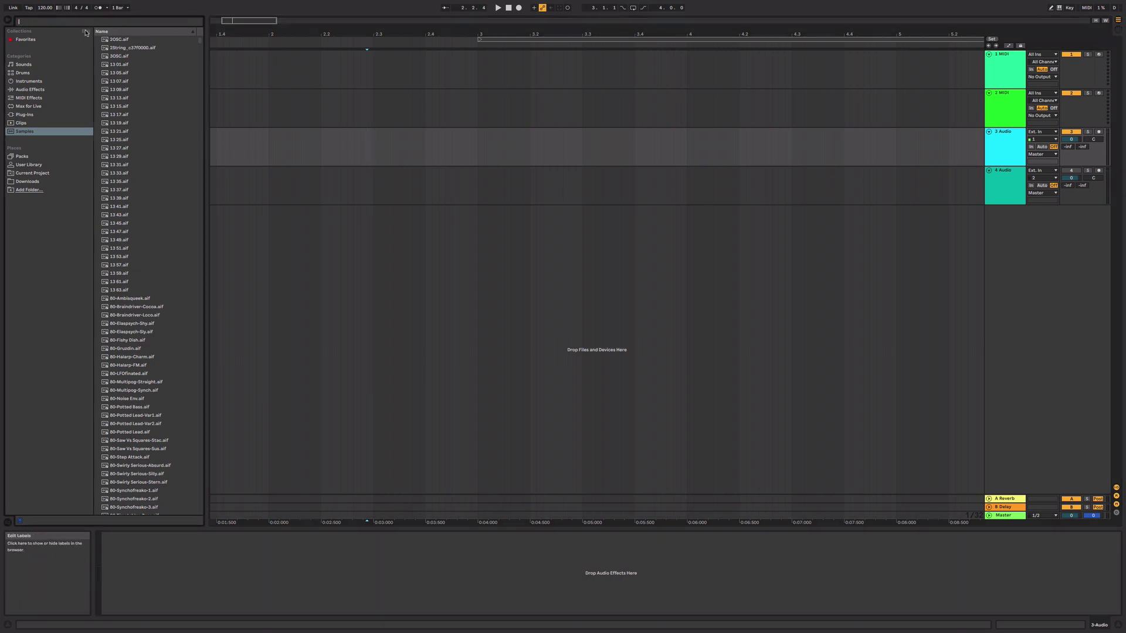
{"action": "type", "text": "snare"}
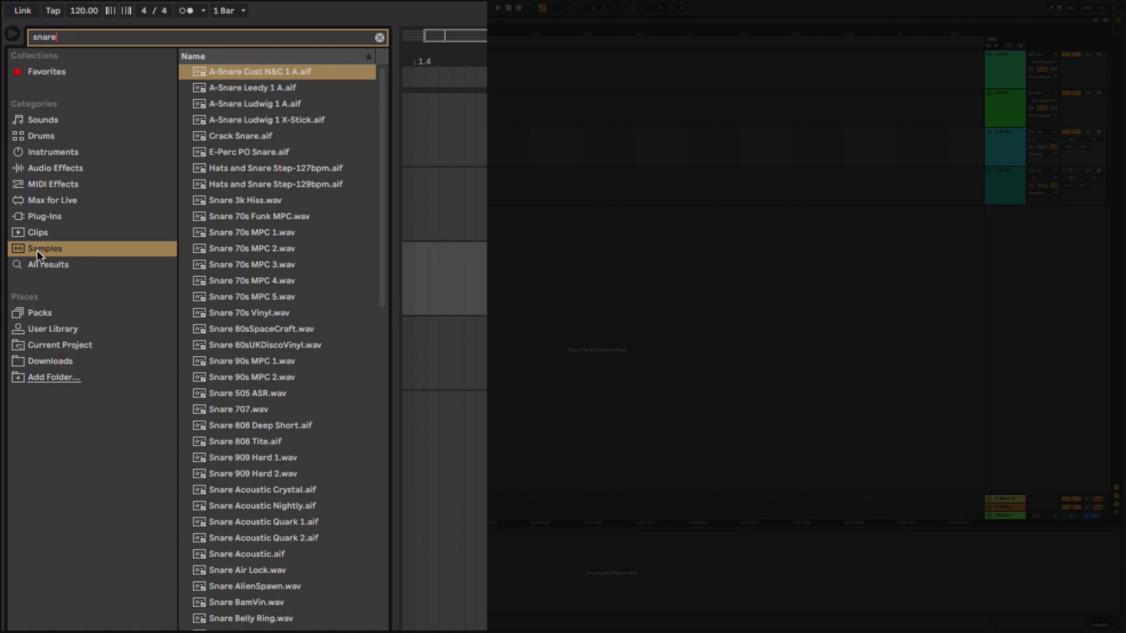
{"action": "left_click", "coordinate": [238, 86]}
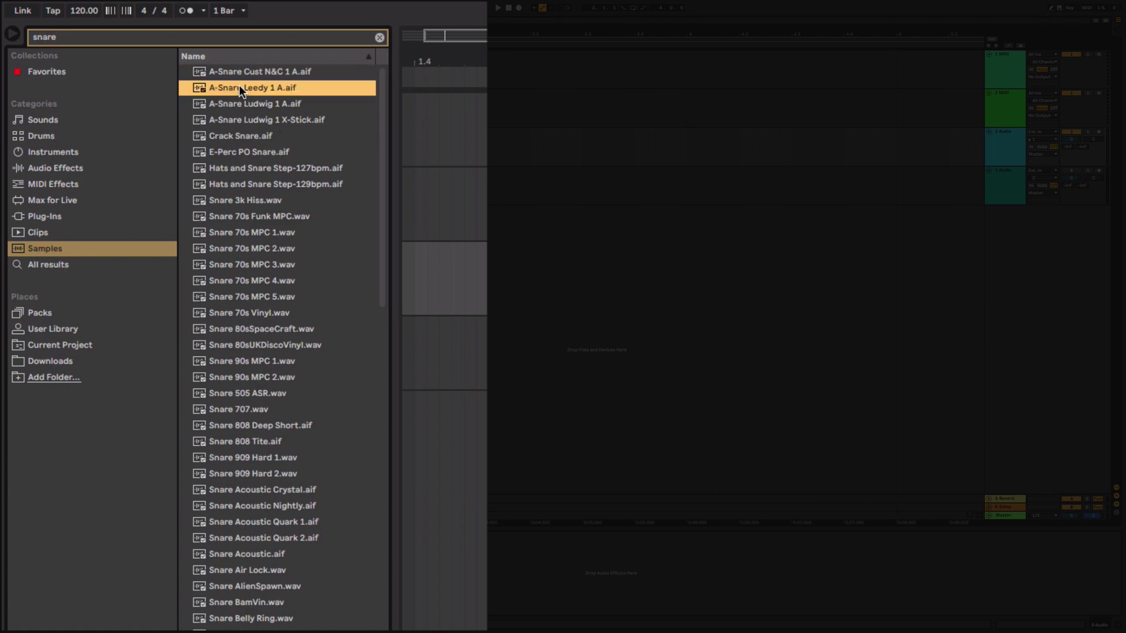
{"action": "left_click", "coordinate": [235, 71]}
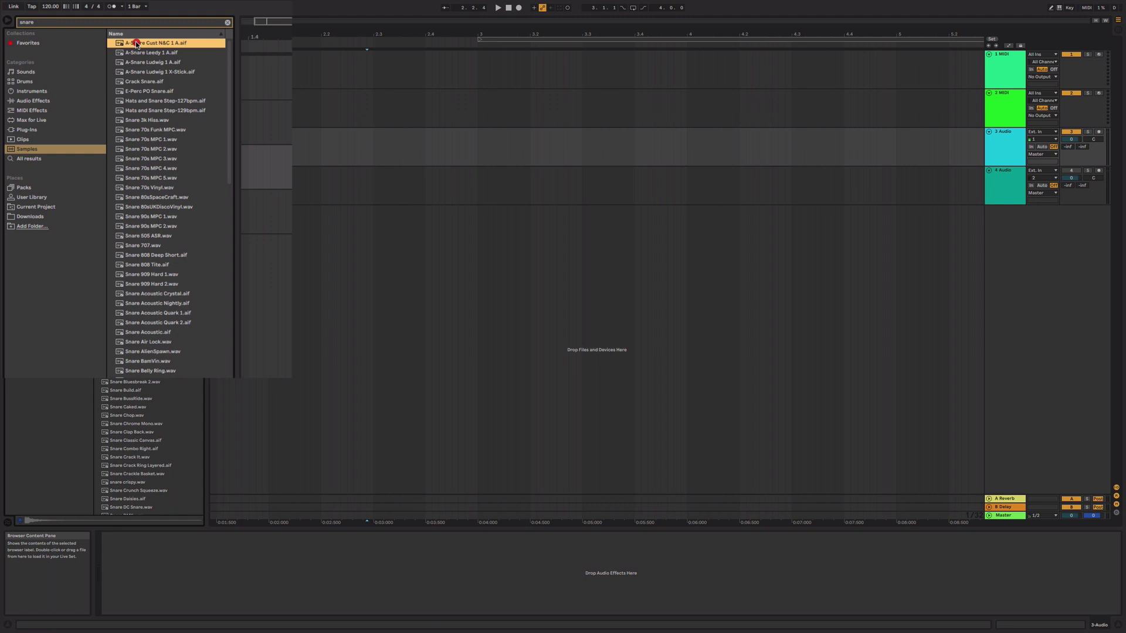
{"action": "left_click_drag", "start_coordinate": [237, 73], "coordinate": [301, 131]}
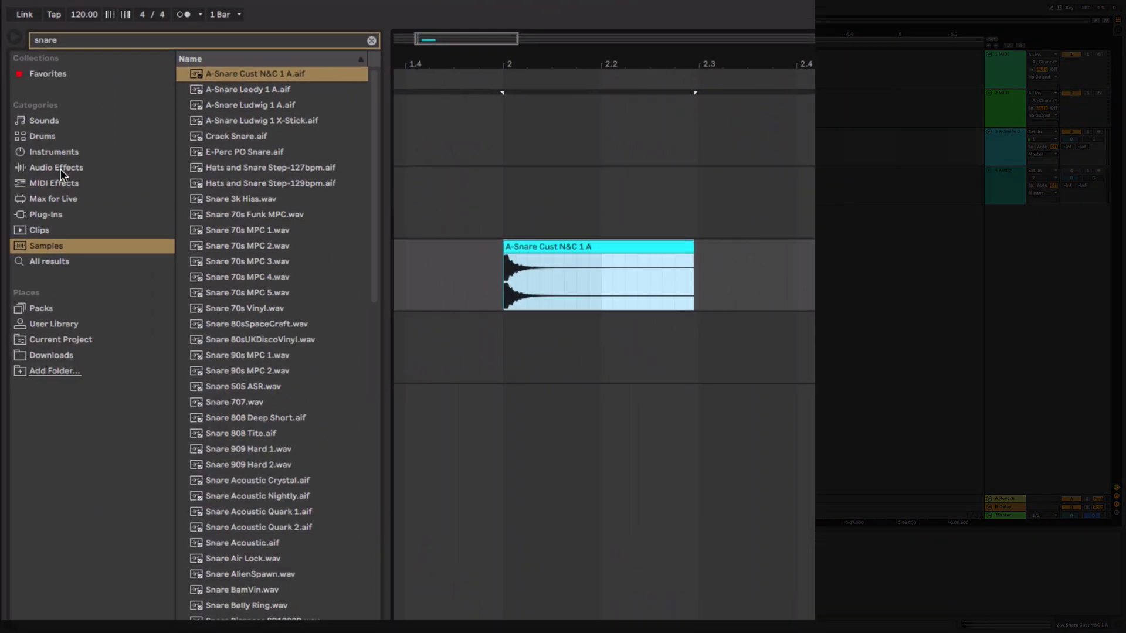
Find Church.adv under Audio Effects > Reverb > Hall and drop it onto the snare track
{"action": "left_click", "coordinate": [61, 169]}
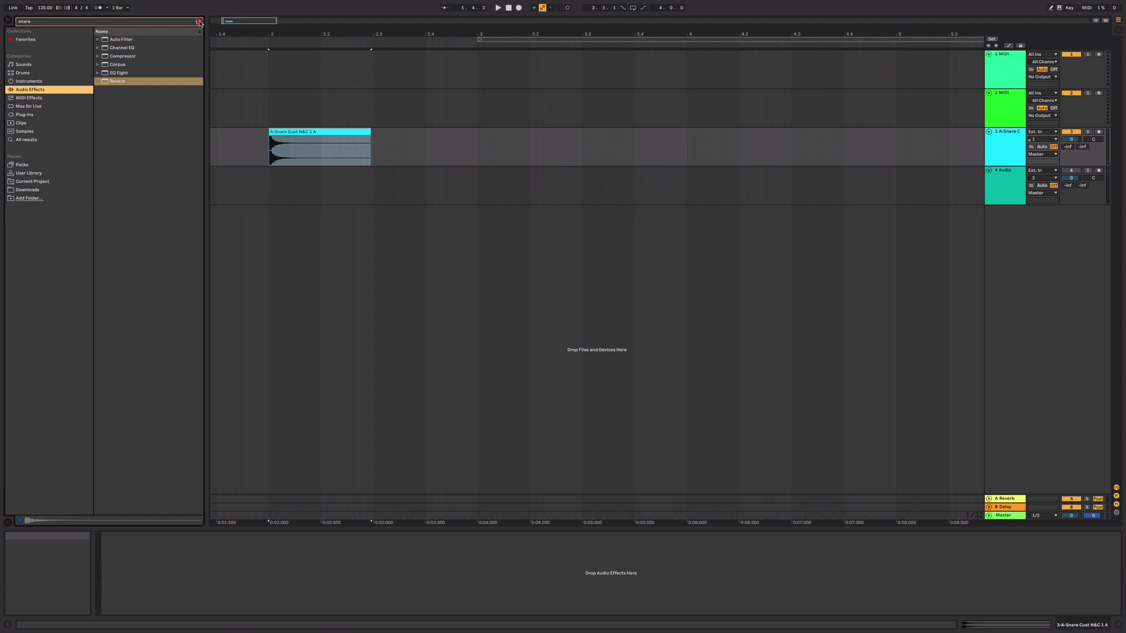
{"action": "left_click", "coordinate": [238, 26]}
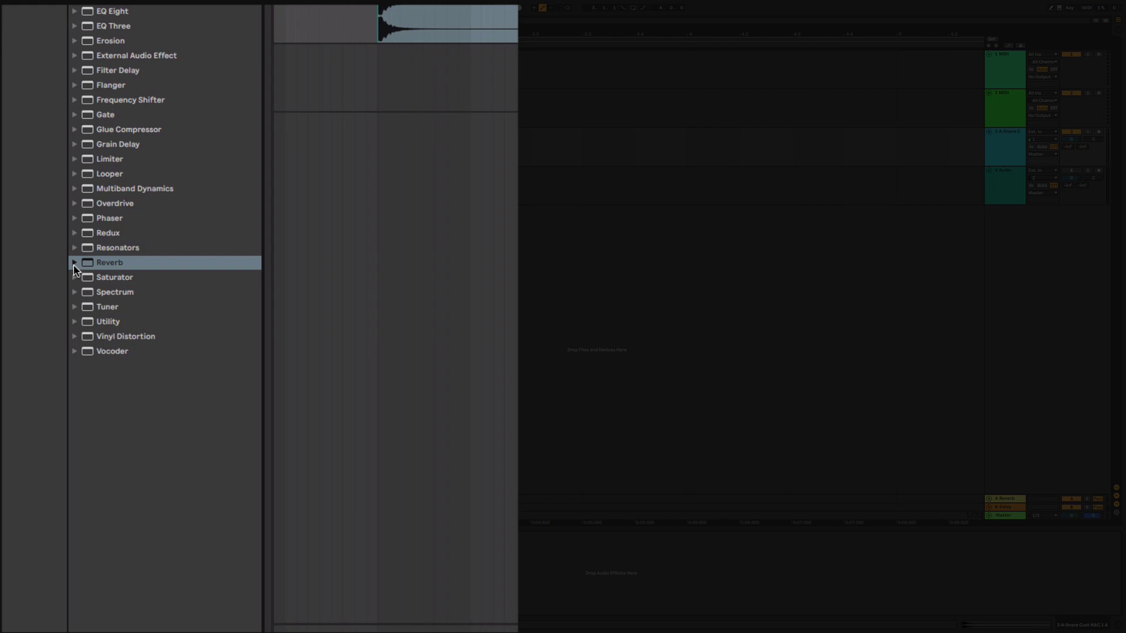
{"action": "left_click", "coordinate": [74, 263]}
{"action": "left_click", "coordinate": [82, 278]}
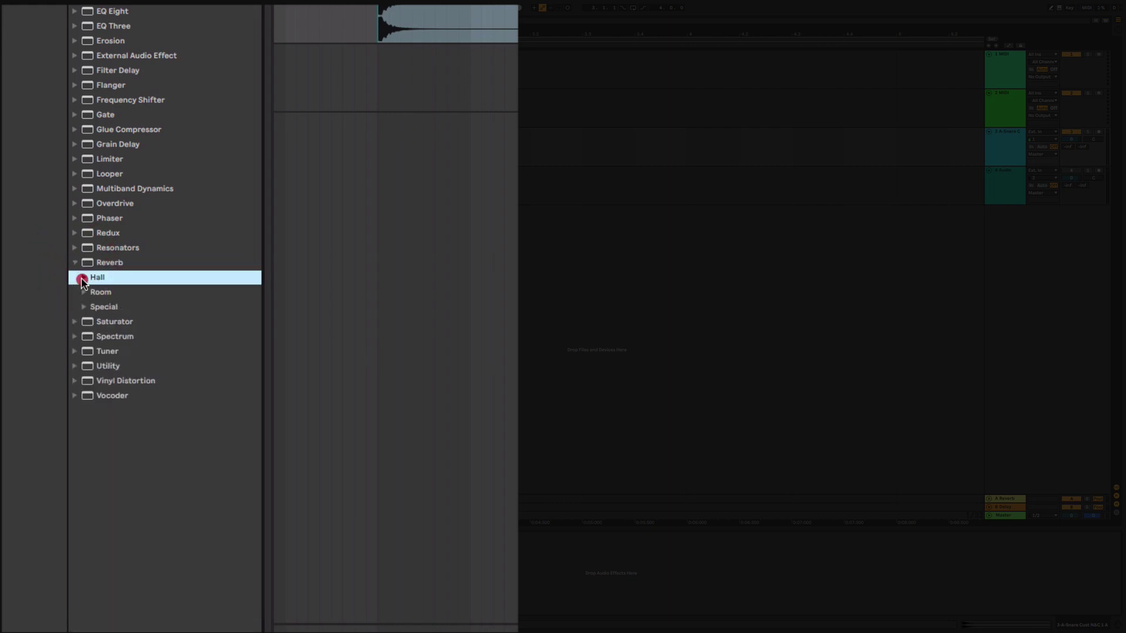
{"action": "left_click", "coordinate": [84, 309]}
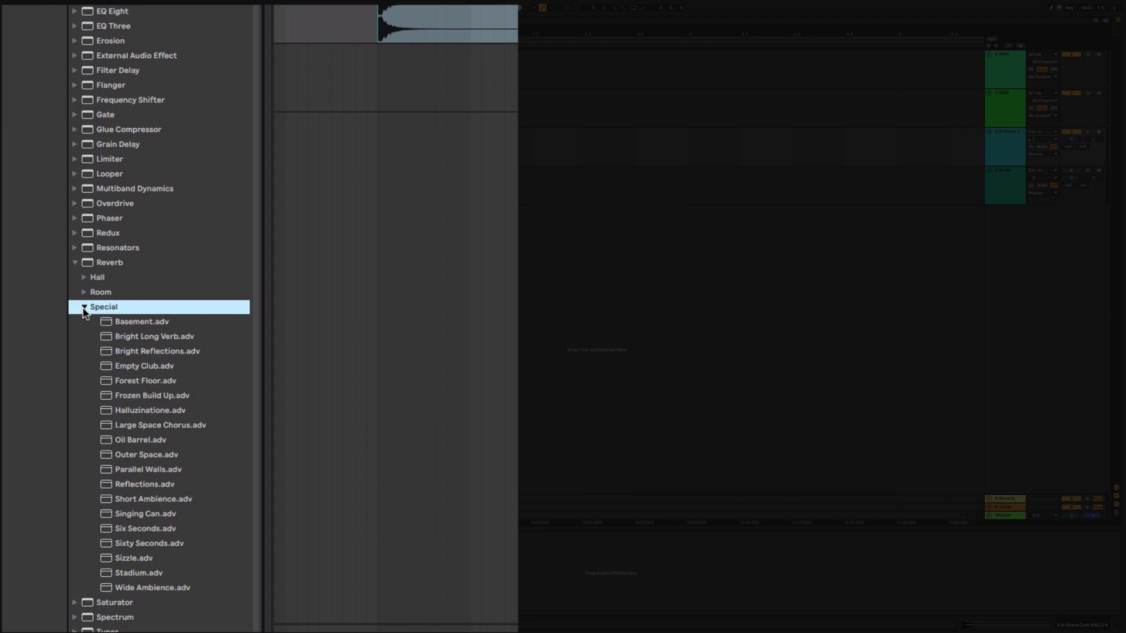
{"action": "left_click", "coordinate": [84, 308]}
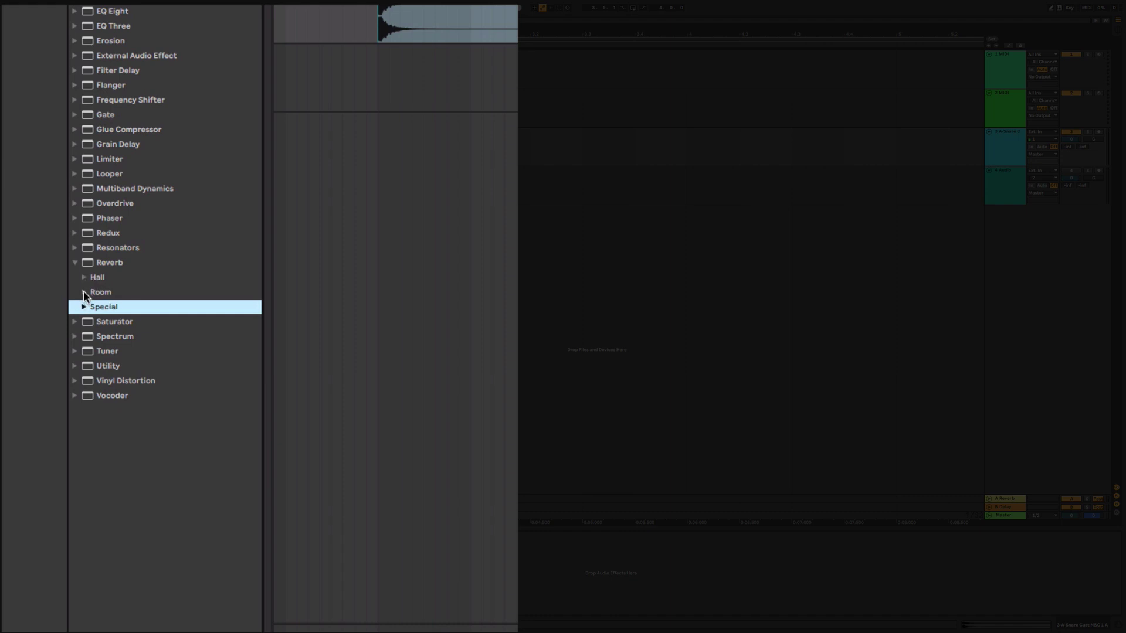
{"action": "left_click", "coordinate": [84, 277]}
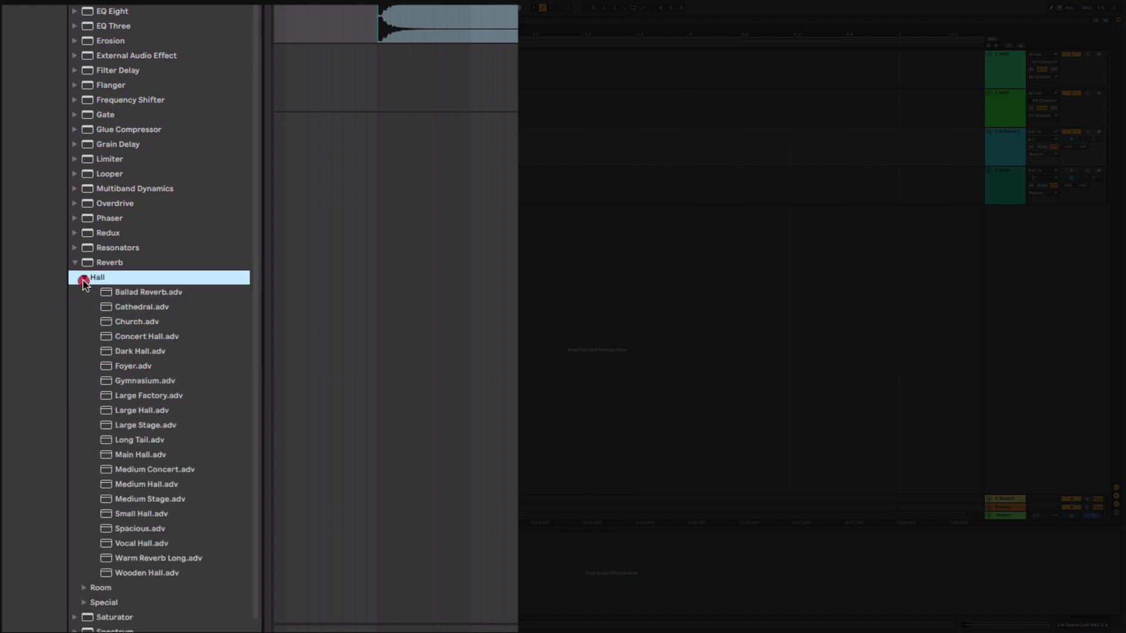
{"action": "left_click", "coordinate": [128, 324]}
{"action": "left_click_drag", "start_coordinate": [122, 324], "coordinate": [431, 23]}
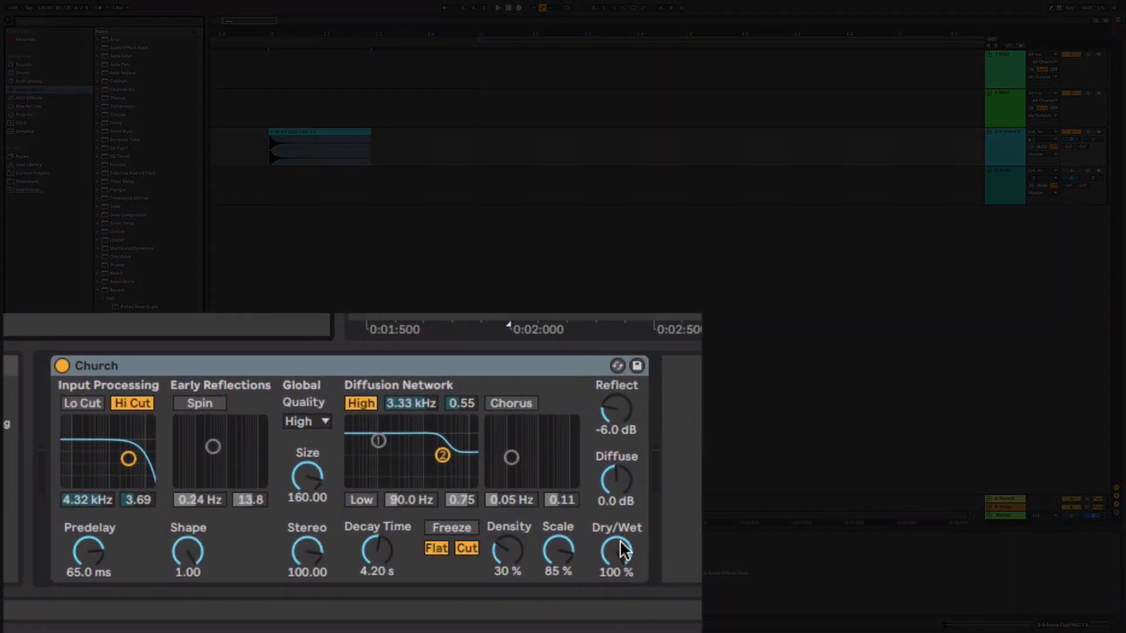
Play the snare and sweep the Church reverb's dry/wet between 55 % and 6.3 %
{"action": "left_click_drag", "start_coordinate": [616, 563], "coordinate": [616, 626]}
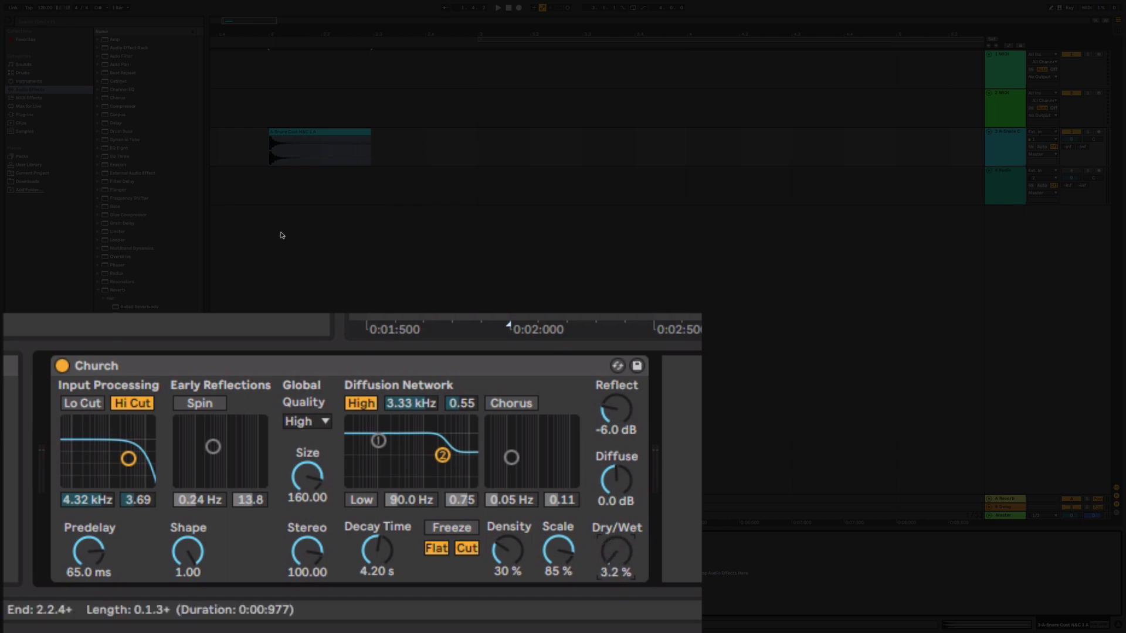
{"action": "left_click", "coordinate": [252, 153]}
{"action": "key", "text": "space"}
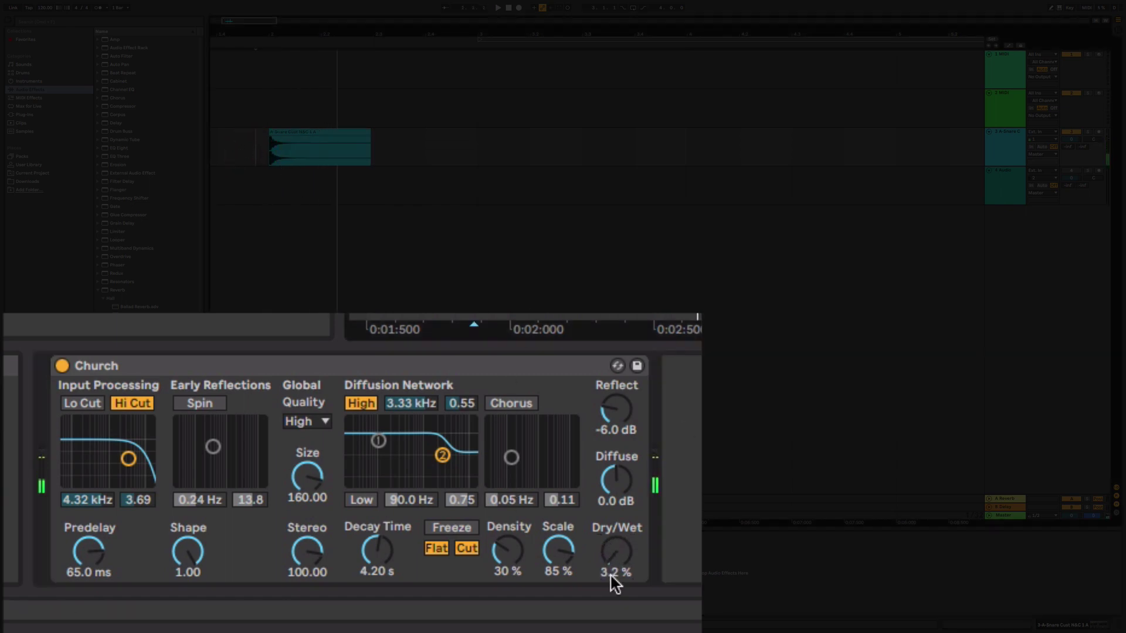
{"action": "left_click_drag", "start_coordinate": [613, 576], "coordinate": [613, 524]}
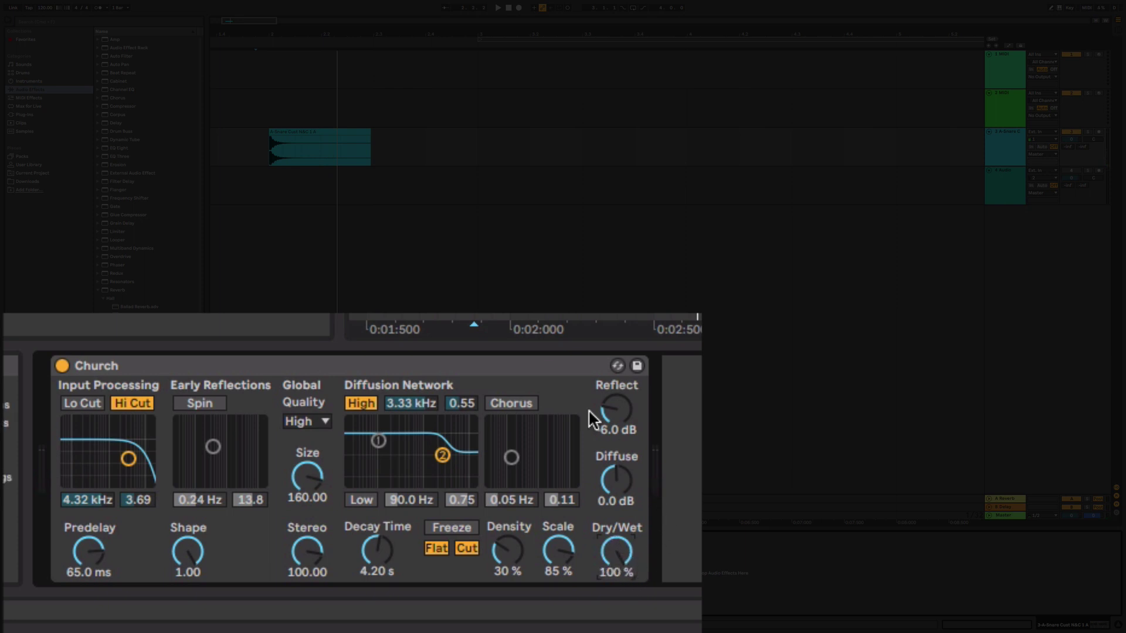
{"action": "left_click", "coordinate": [234, 154]}
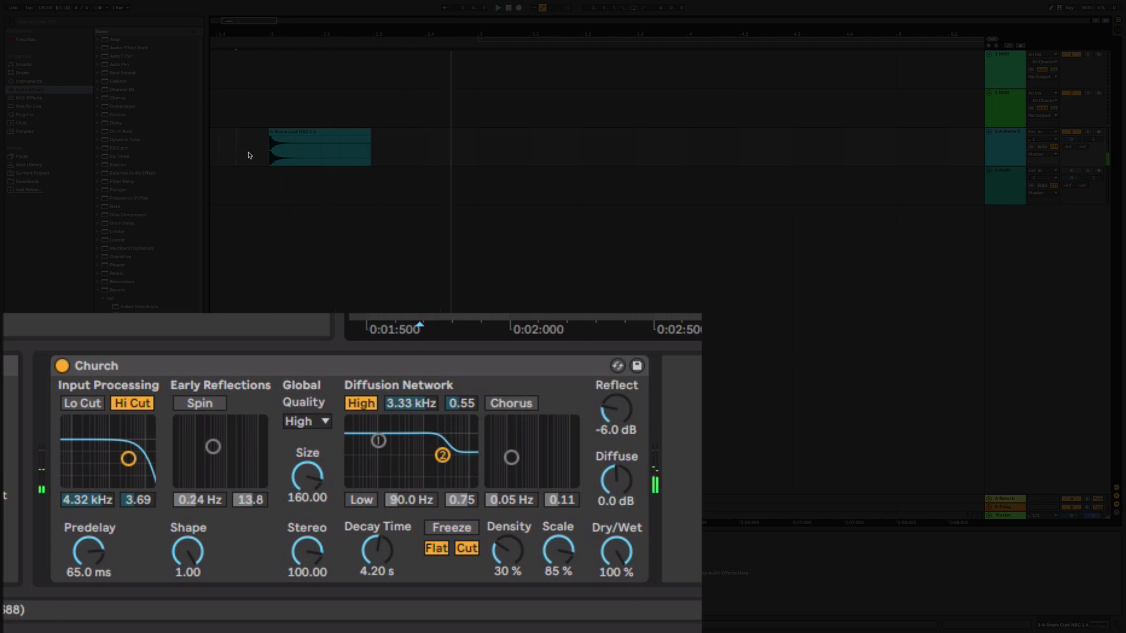
{"action": "left_click_drag", "start_coordinate": [622, 555], "coordinate": [623, 614]}
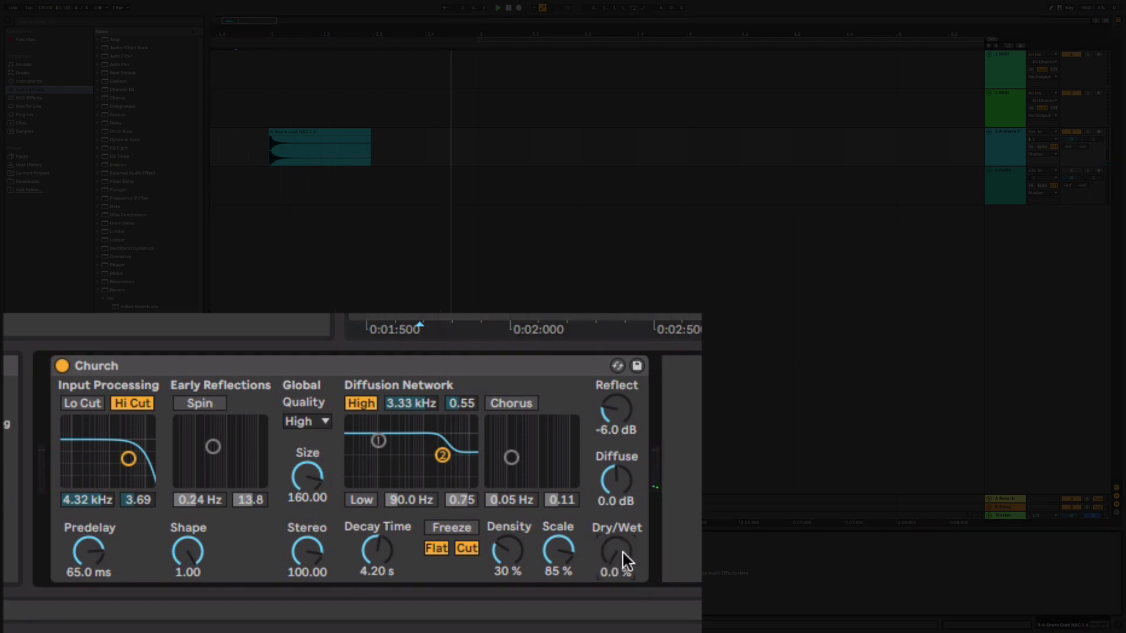
{"action": "left_click_drag", "start_coordinate": [622, 555], "coordinate": [623, 551]}
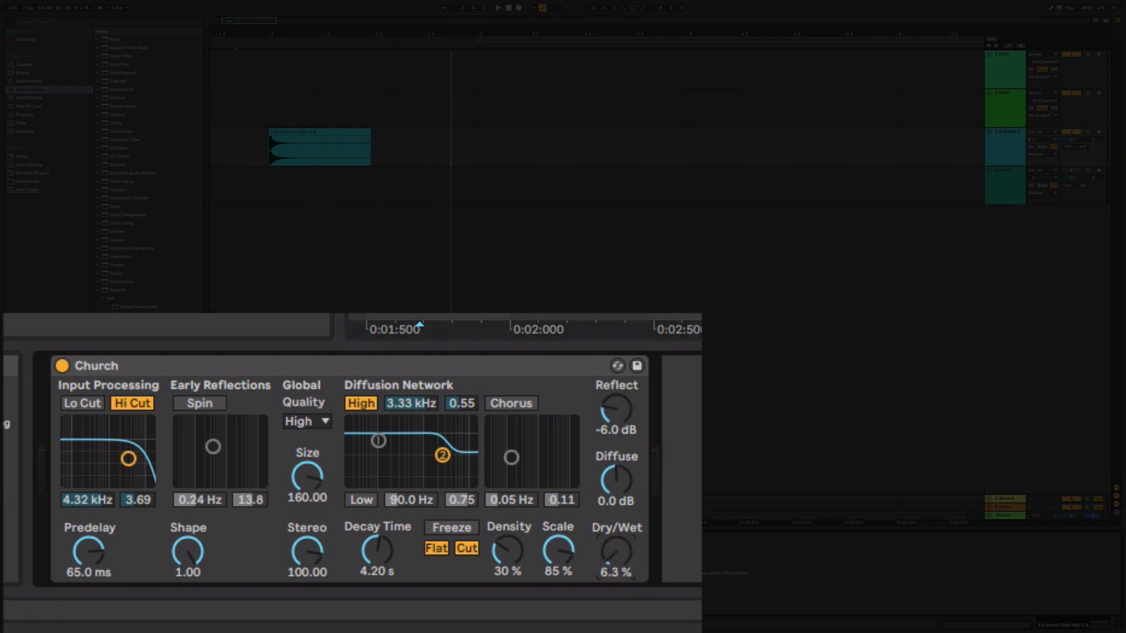
Replay the snare while fine-tuning the dry/wet from 15 % and 1.6 % to about 21 %
{"action": "left_click", "coordinate": [237, 149]}
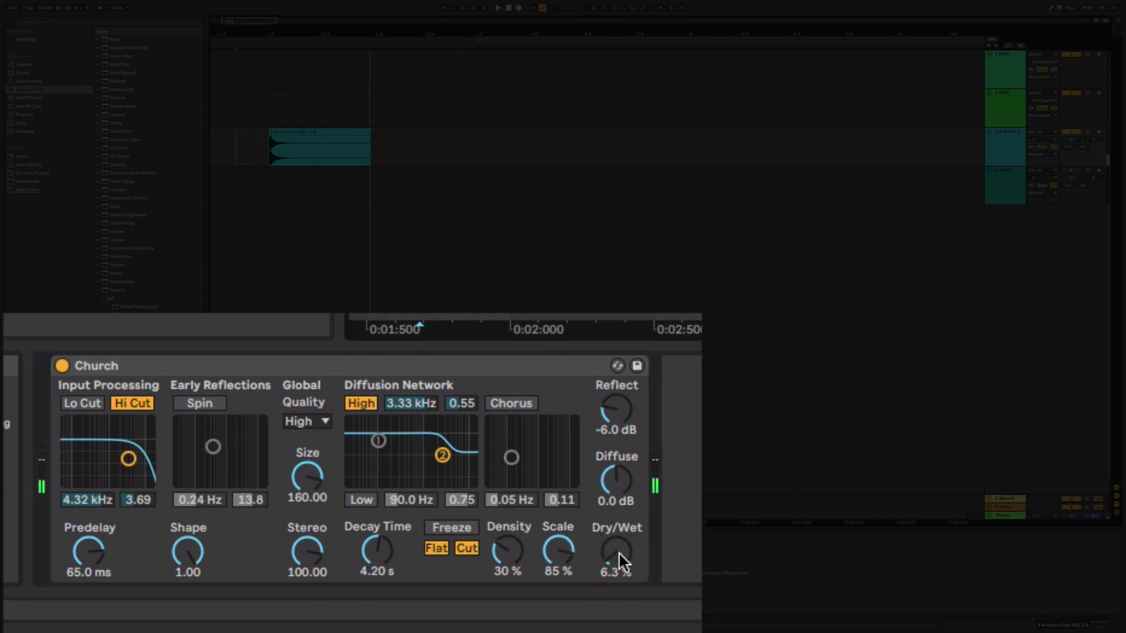
{"action": "left_click_drag", "start_coordinate": [623, 555], "coordinate": [642, 528]}
{"action": "left_click", "coordinate": [242, 148]}
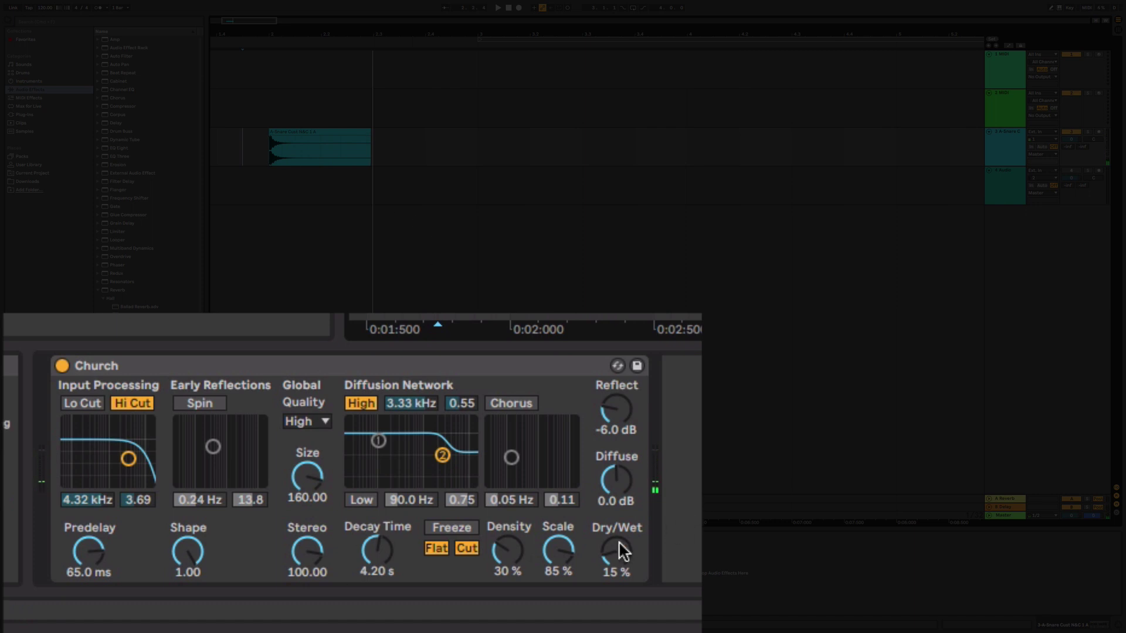
{"action": "mouse_move", "coordinate": [618, 555]}
{"action": "left_mouse_down"}
{"action": "mouse_move", "coordinate": [619, 586]}
{"action": "mouse_move", "coordinate": [616, 478]}
{"action": "mouse_move", "coordinate": [617, 586]}
{"action": "mouse_move", "coordinate": [616, 569]}
{"action": "left_mouse_up"}
{"action": "left_click", "coordinate": [262, 148]}
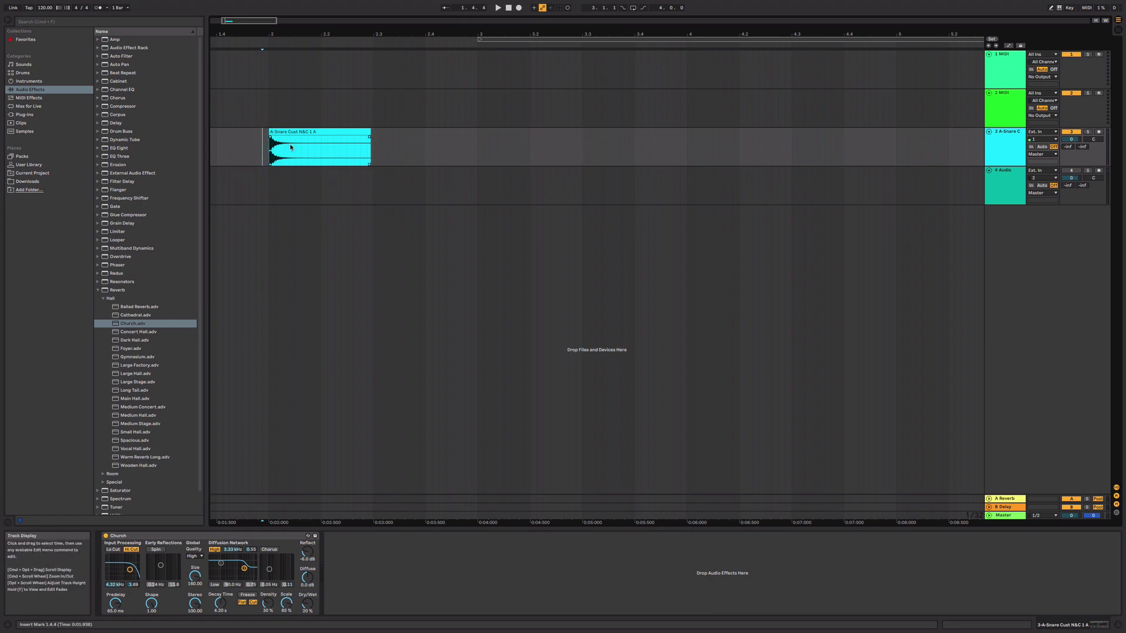
{"action": "left_click_drag", "start_coordinate": [308, 603], "coordinate": [307, 601]}
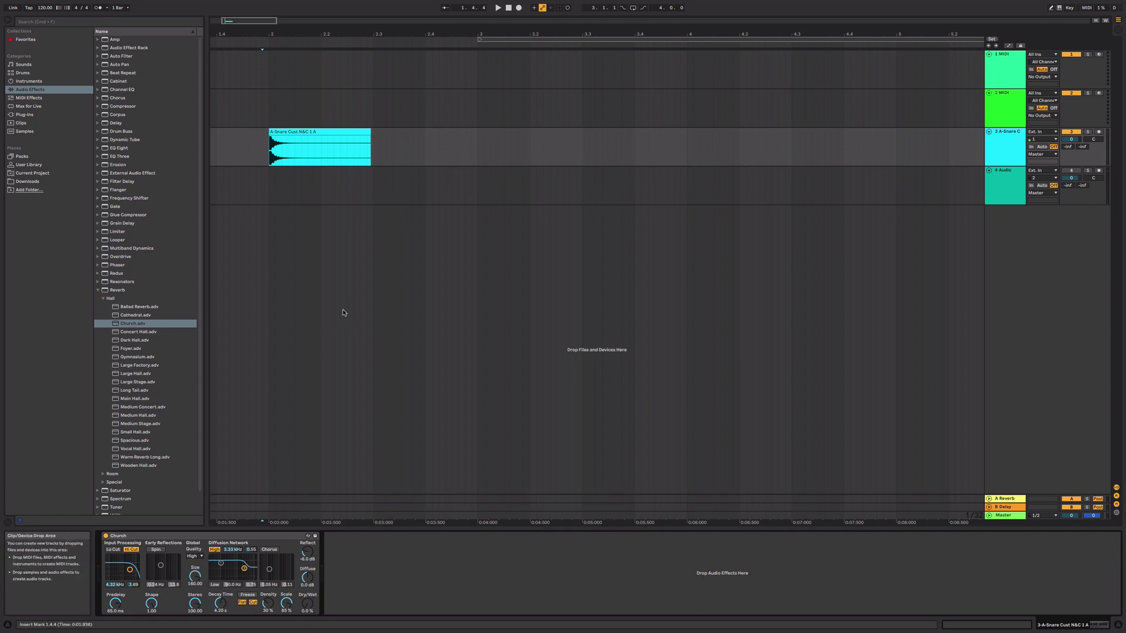
Add A-Snare Leedy 1 A, Hats and Snare Step-129bpm and Snare 70s MPC 3 as new tracks
{"action": "left_click", "coordinate": [24, 132]}
{"action": "left_click", "coordinate": [66, 23]}
{"action": "type", "text": "snare"}
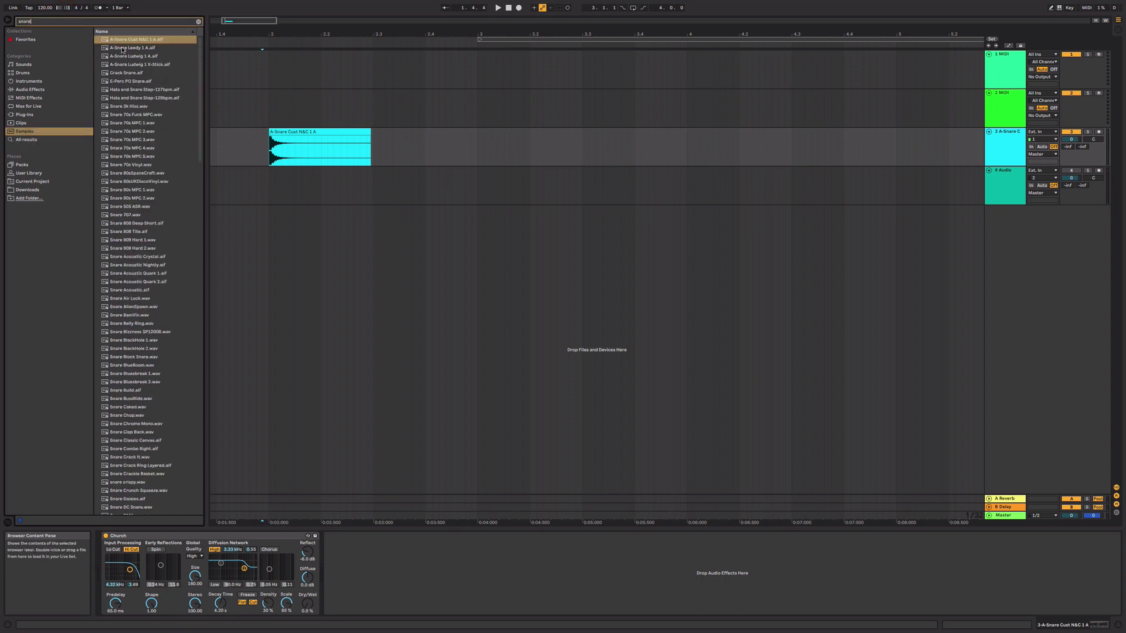
{"action": "left_click_drag", "start_coordinate": [132, 48], "coordinate": [271, 221]}
{"action": "left_click_drag", "start_coordinate": [144, 98], "coordinate": [269, 293]}
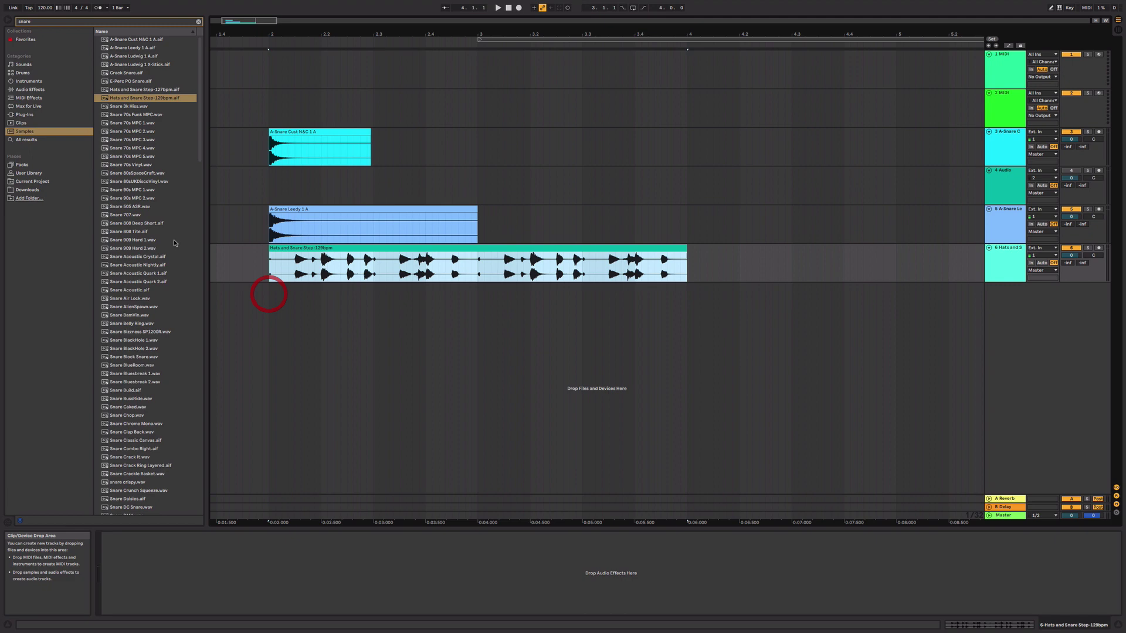
{"action": "left_click_drag", "start_coordinate": [133, 139], "coordinate": [271, 324]}
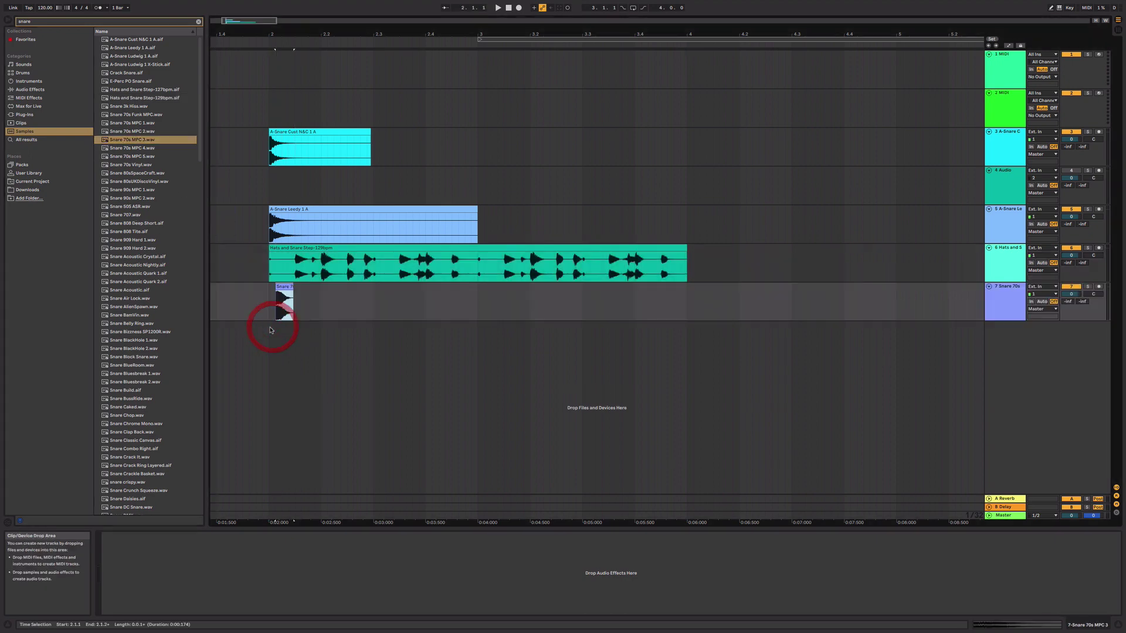
Put Church.adv on A-Snare Leedy and Concert Hall.adv on Hats and Snare and Snare 70s
{"action": "left_click", "coordinate": [27, 115]}
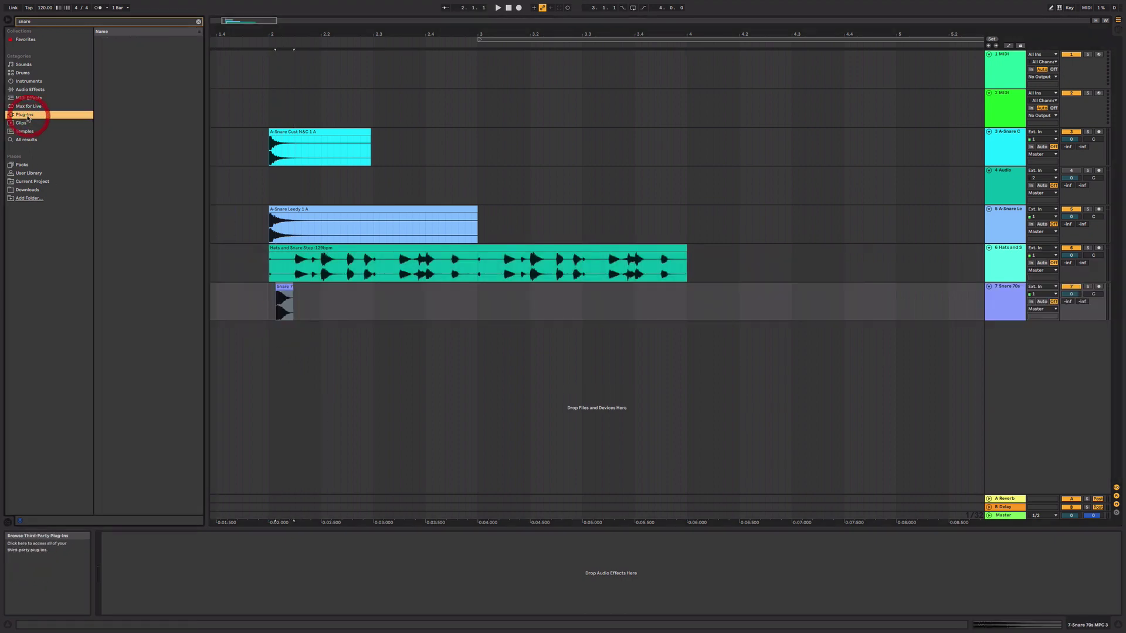
{"action": "left_click", "coordinate": [198, 22]}
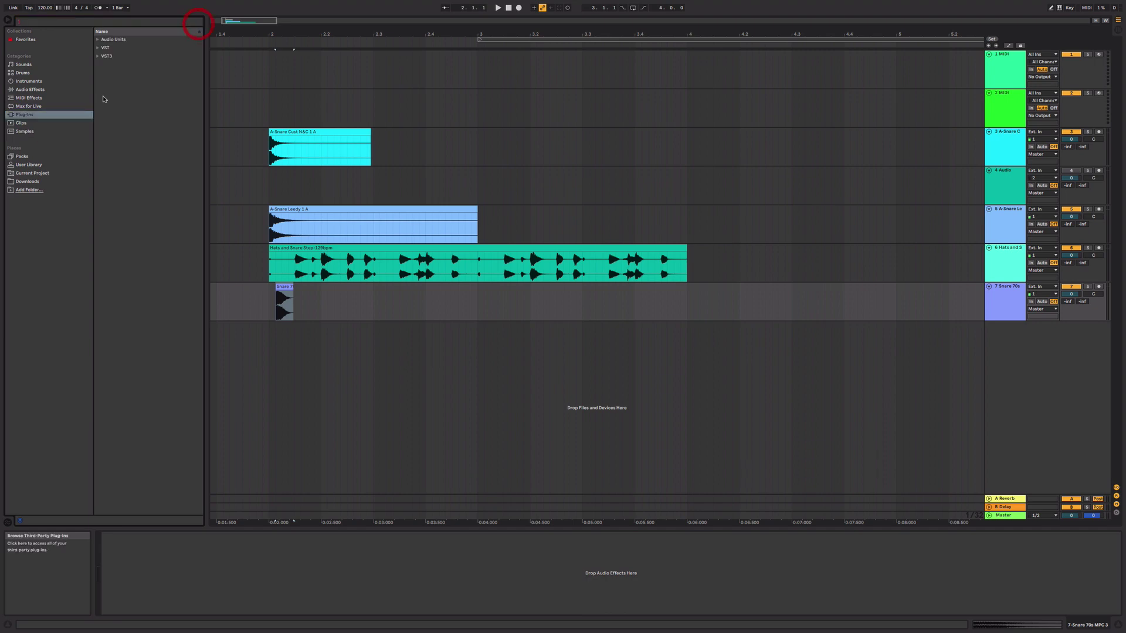
{"action": "left_click", "coordinate": [47, 83]}
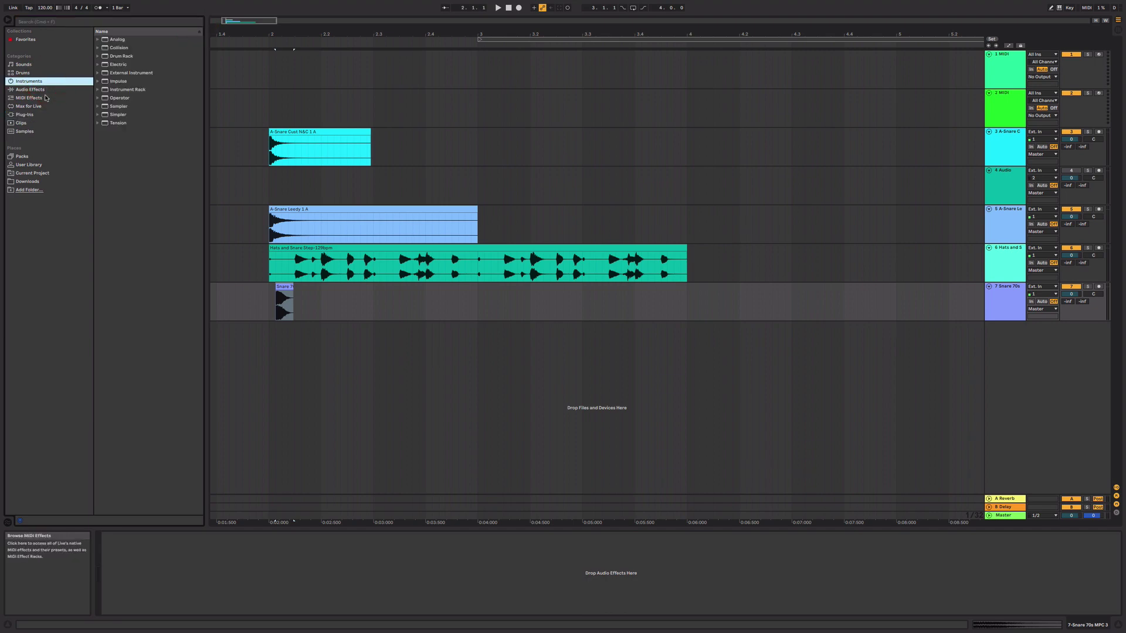
{"action": "left_click", "coordinate": [47, 90]}
{"action": "left_click_drag", "start_coordinate": [129, 325], "coordinate": [304, 231]}
{"action": "left_click_drag", "start_coordinate": [124, 332], "coordinate": [287, 267]}
{"action": "left_click_drag", "start_coordinate": [295, 310], "coordinate": [295, 310]}
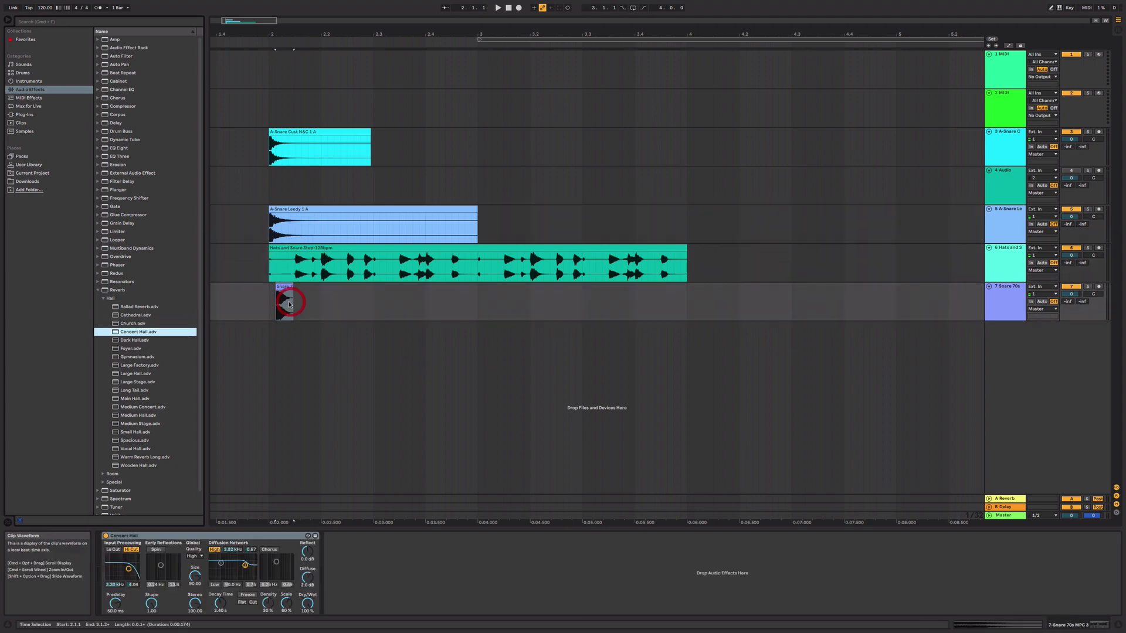
{"action": "left_click", "coordinate": [251, 537]}
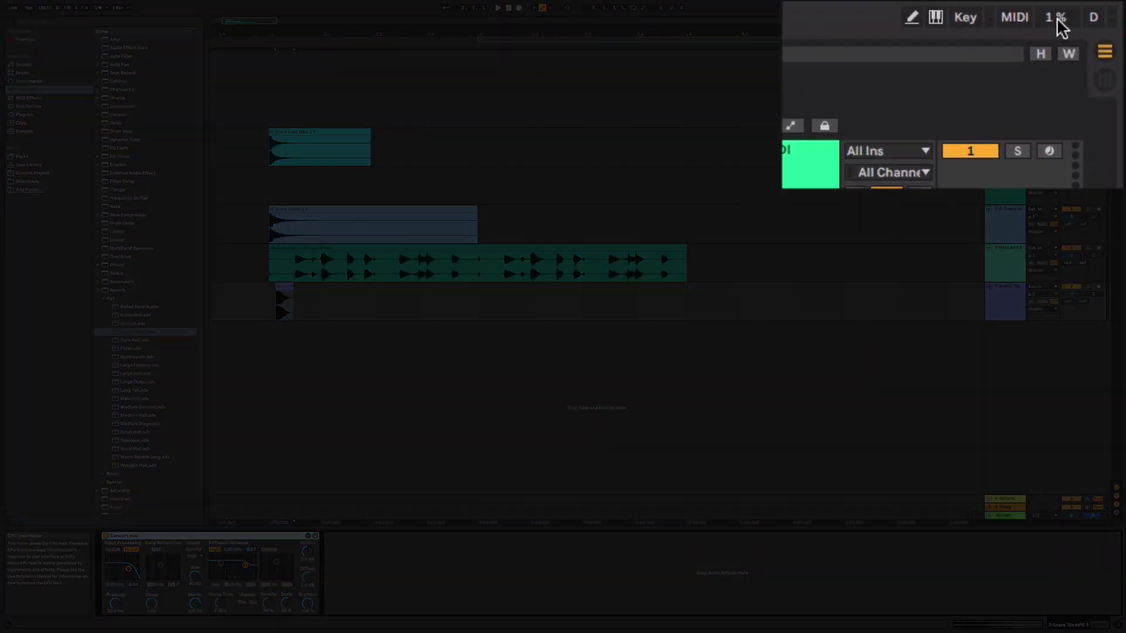
Play the arrangement from the Snare 70s lane to audition the new reverbs
{"action": "left_click", "coordinate": [242, 300]}
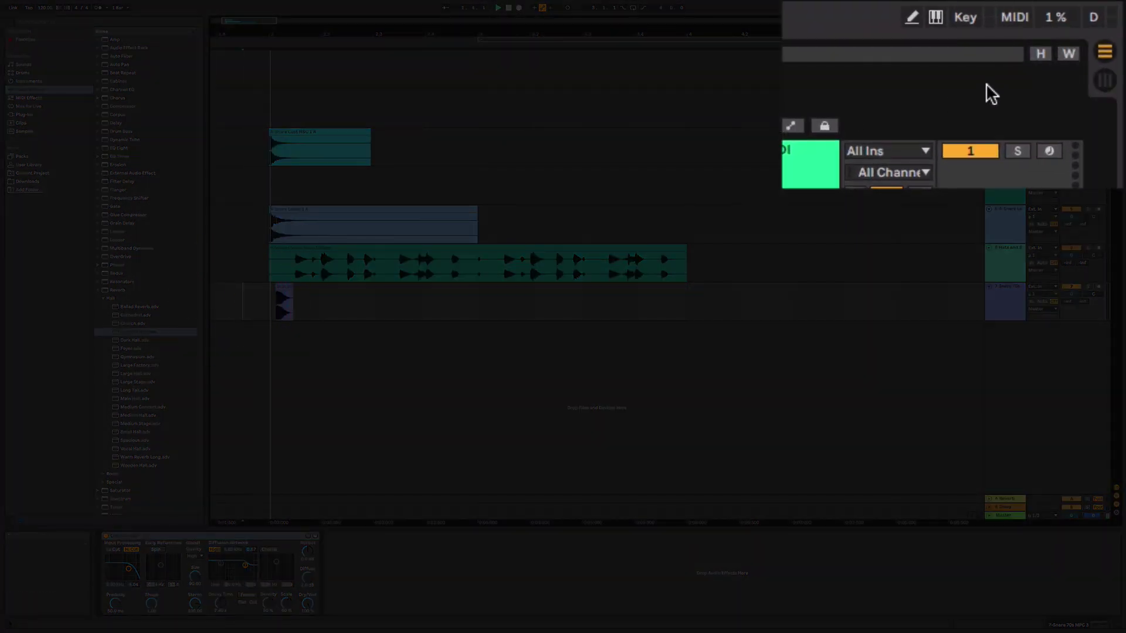
{"action": "key", "text": "space"}
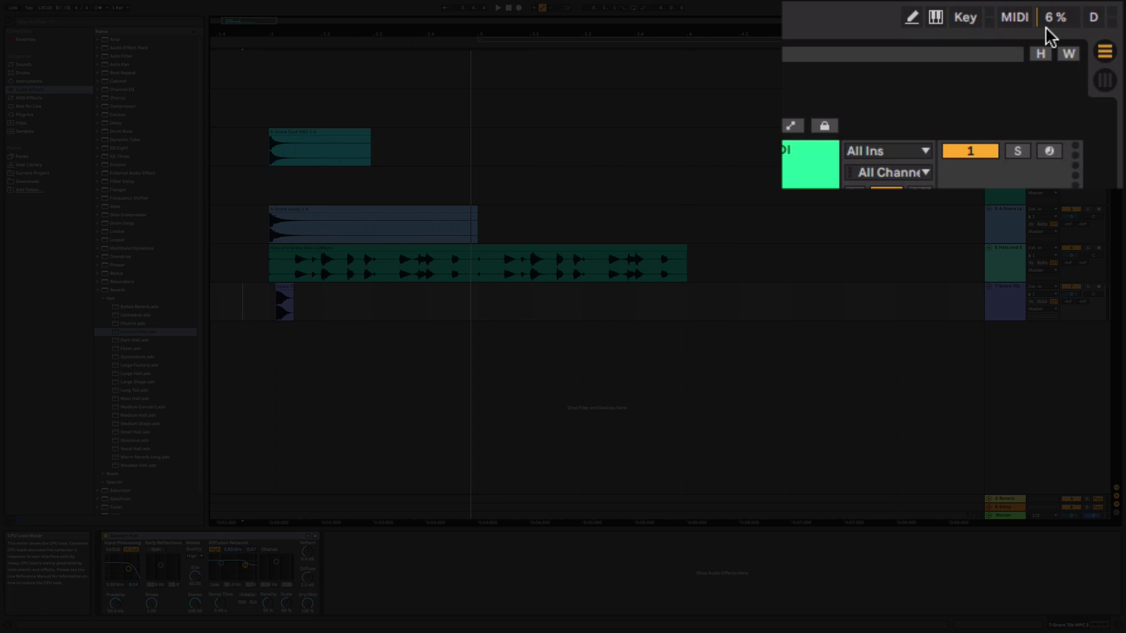
{"action": "left_click", "coordinate": [1007, 298]}
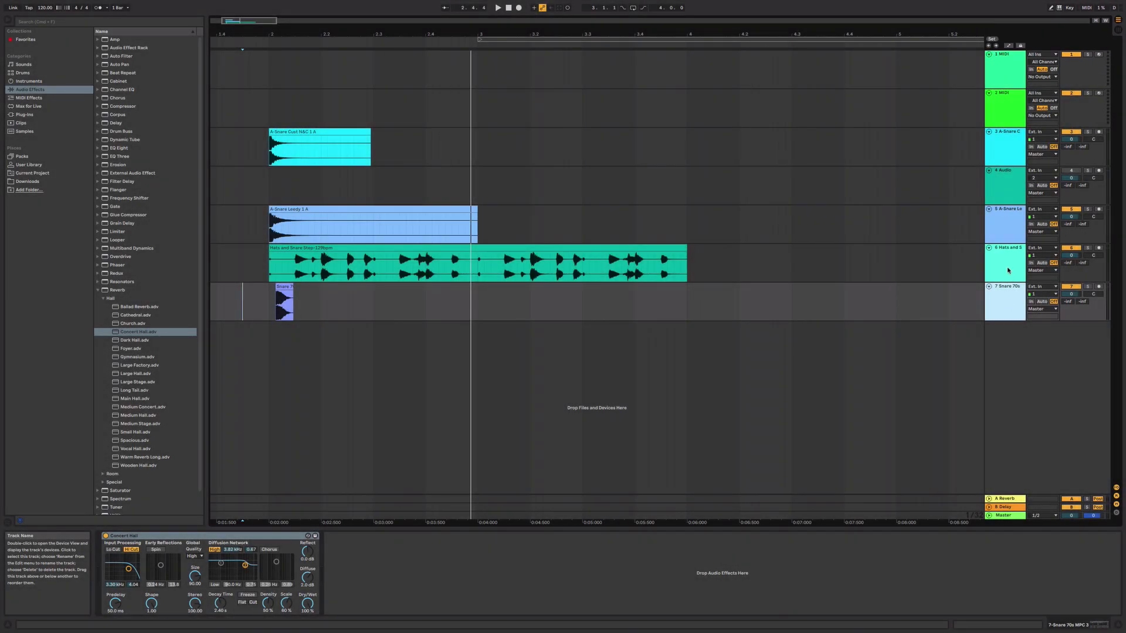
Step through tracks 3 to 7 to check which reverb each snare track carries
{"action": "left_click", "coordinate": [1008, 270]}
{"action": "left_click", "coordinate": [1006, 234]}
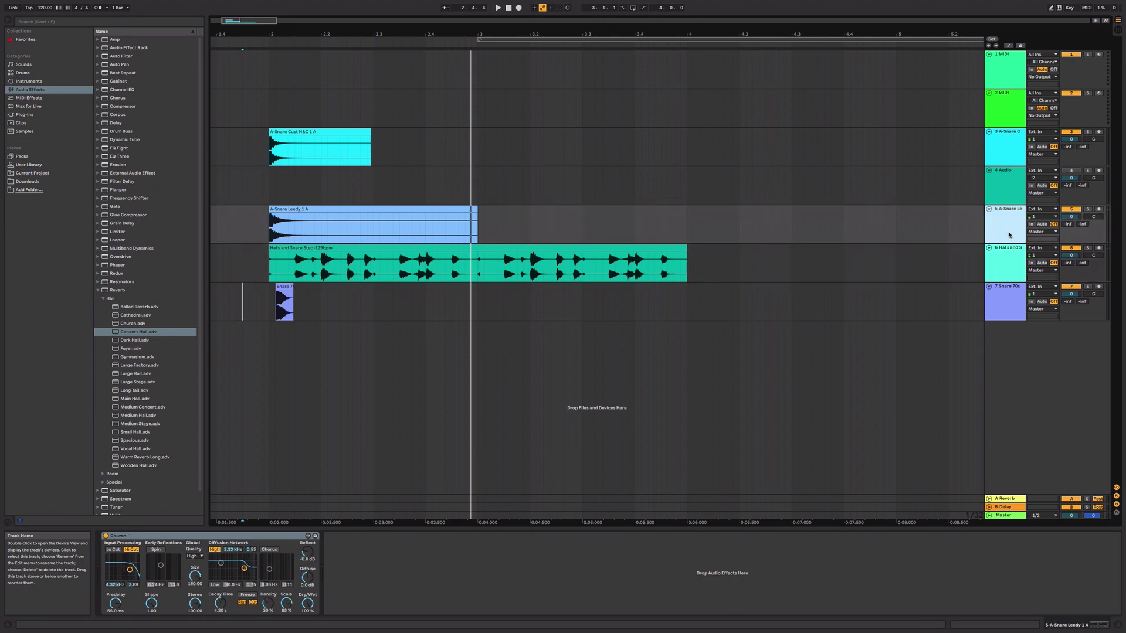
{"action": "left_click", "coordinate": [1009, 193]}
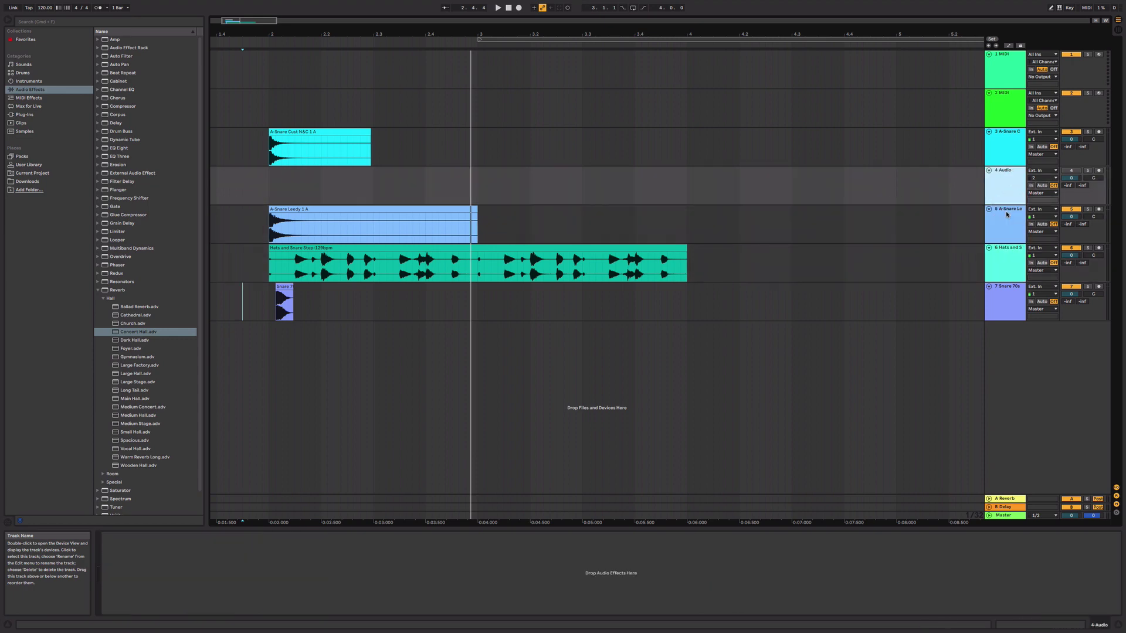
{"action": "left_click", "coordinate": [1006, 212]}
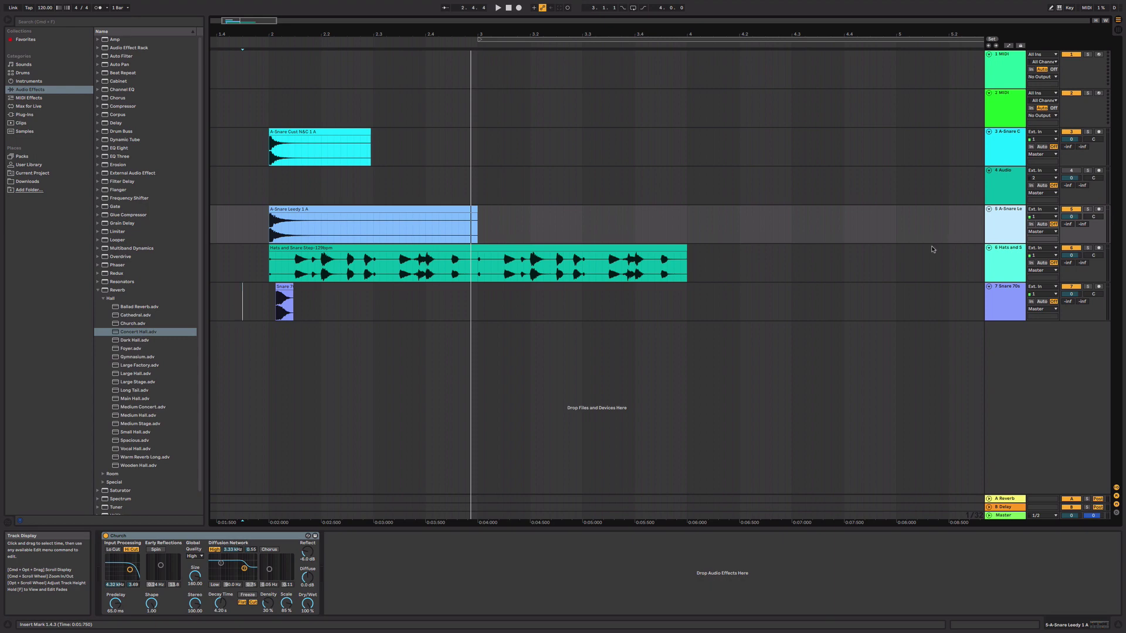
{"action": "left_click", "coordinate": [1010, 151]}
{"action": "left_click", "coordinate": [1005, 180]}
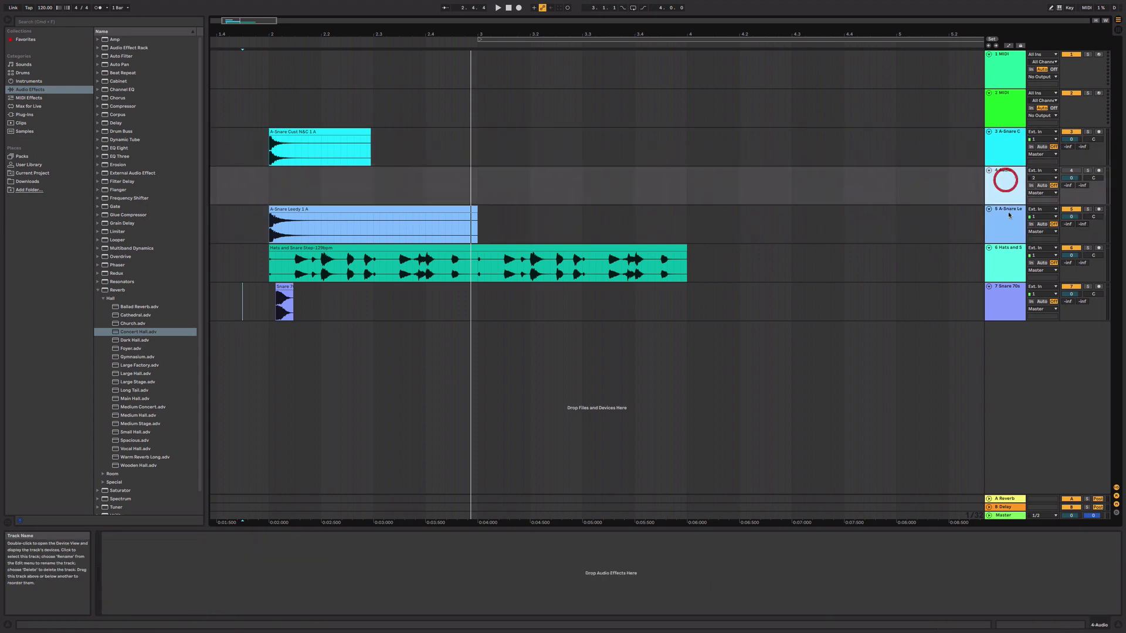
{"action": "left_click", "coordinate": [1008, 215]}
{"action": "left_click", "coordinate": [1002, 263]}
{"action": "left_click", "coordinate": [1009, 301]}
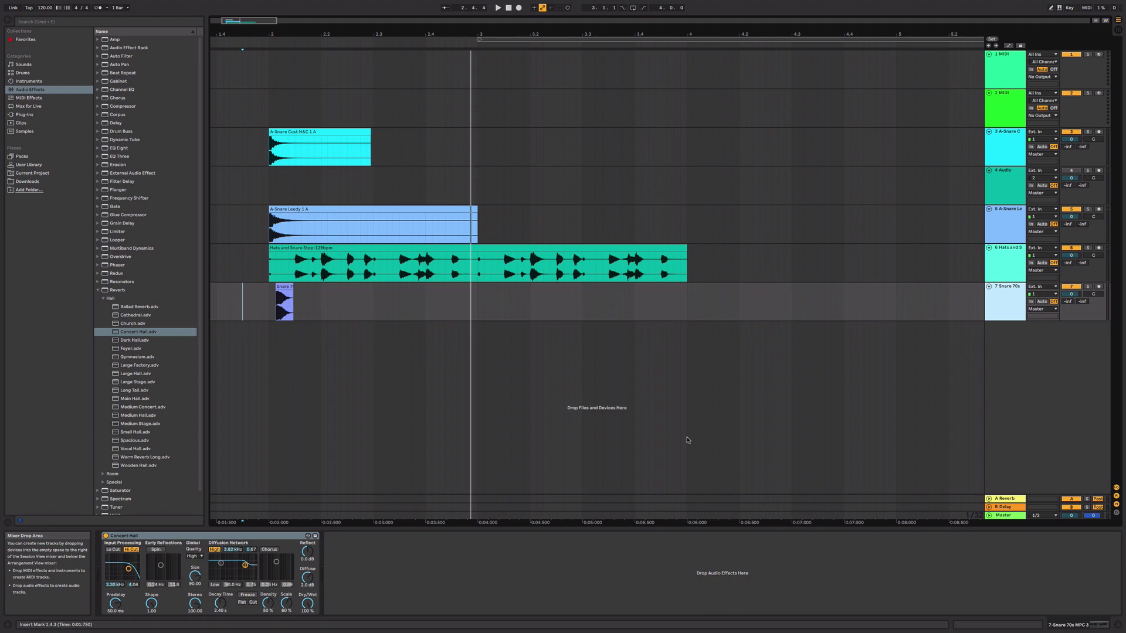
Delete the Concert Hall reverbs from the Snare 70s and Hats and Snare tracks
{"action": "left_click", "coordinate": [304, 534]}
{"action": "key", "text": "Delete"}
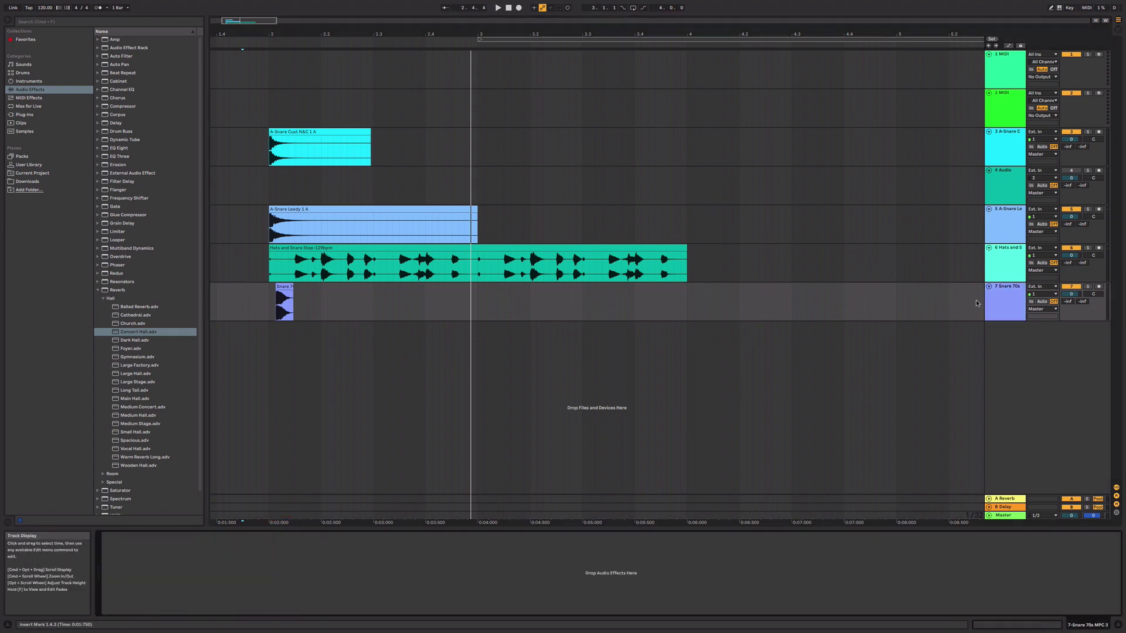
{"action": "left_click", "coordinate": [938, 258]}
{"action": "left_click", "coordinate": [304, 535]}
{"action": "key", "text": "Delete"}
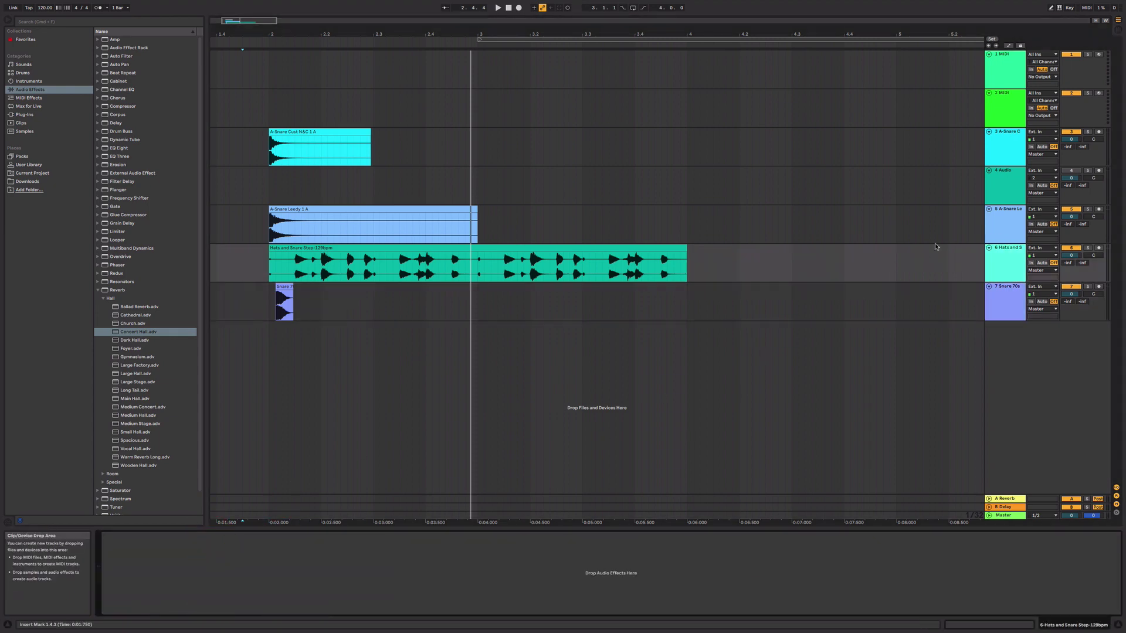
Delete the Church reverb from A-Snare Leedy and check track 3's remaining effects
{"action": "left_click", "coordinate": [1005, 221]}
{"action": "left_click", "coordinate": [304, 535]}
{"action": "key", "text": "Delete"}
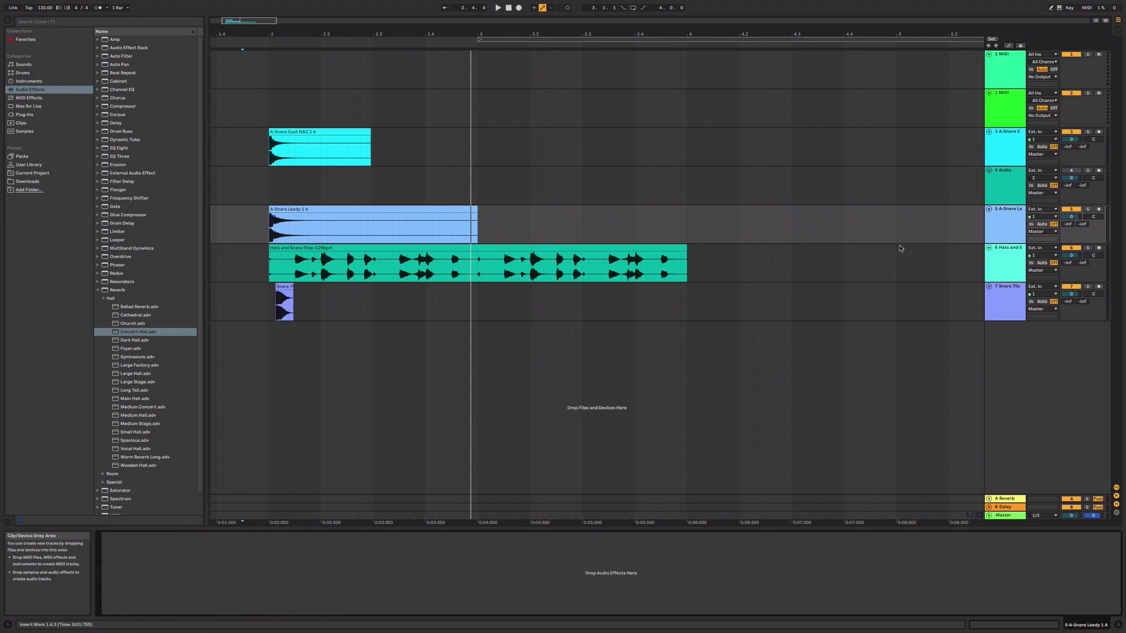
{"action": "left_click", "coordinate": [993, 181]}
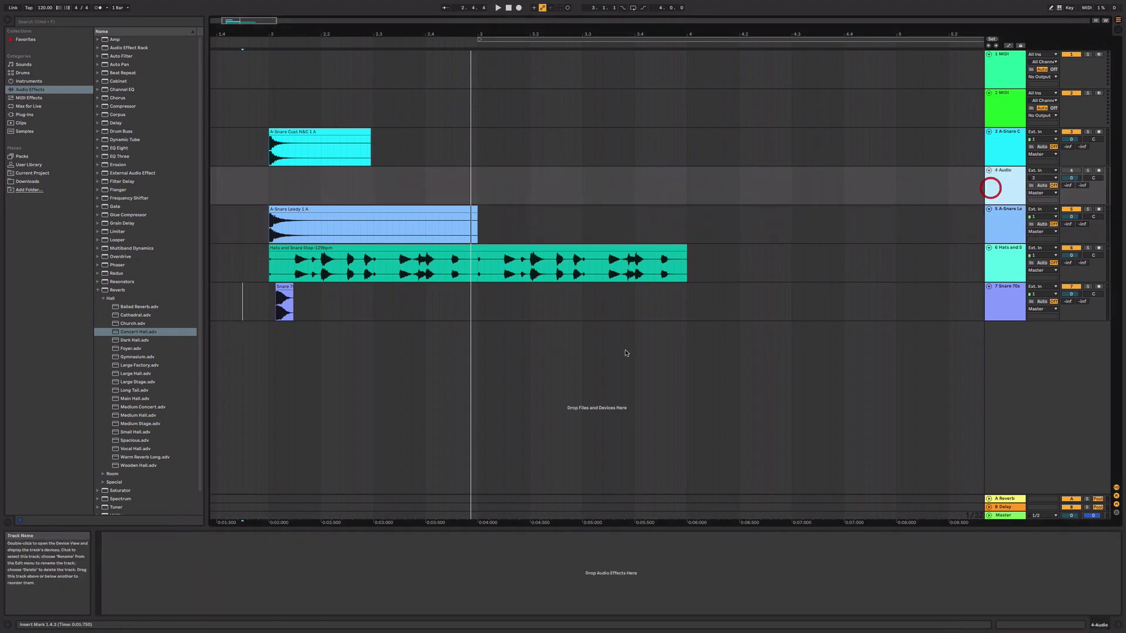
{"action": "left_click", "coordinate": [995, 148]}
{"action": "left_click", "coordinate": [272, 537]}
{"action": "key", "text": "Delete"}
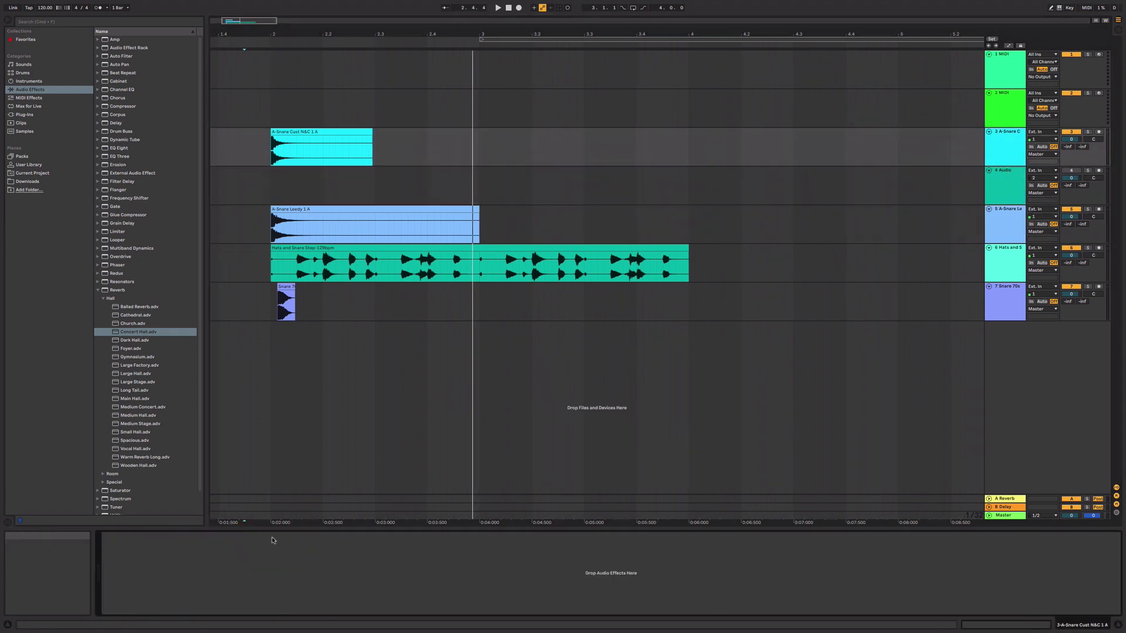
{"action": "left_click", "coordinate": [257, 145]}
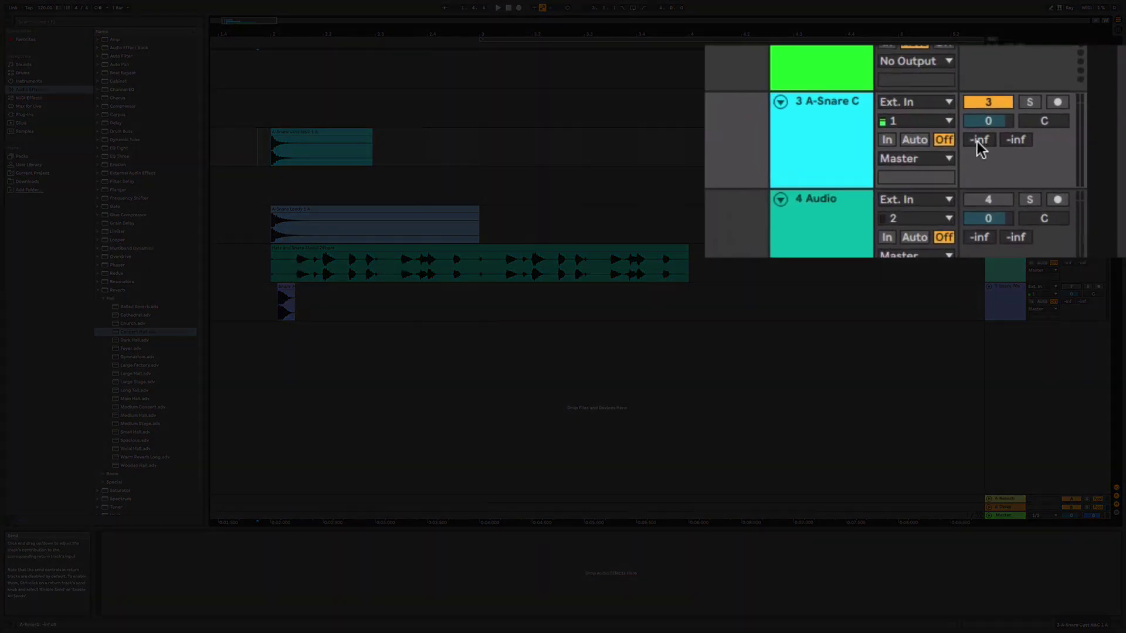
{"action": "left_click_drag", "start_coordinate": [977, 142], "coordinate": [978, 135]}
{"action": "left_click_drag", "start_coordinate": [1068, 147], "coordinate": [1068, 170]}
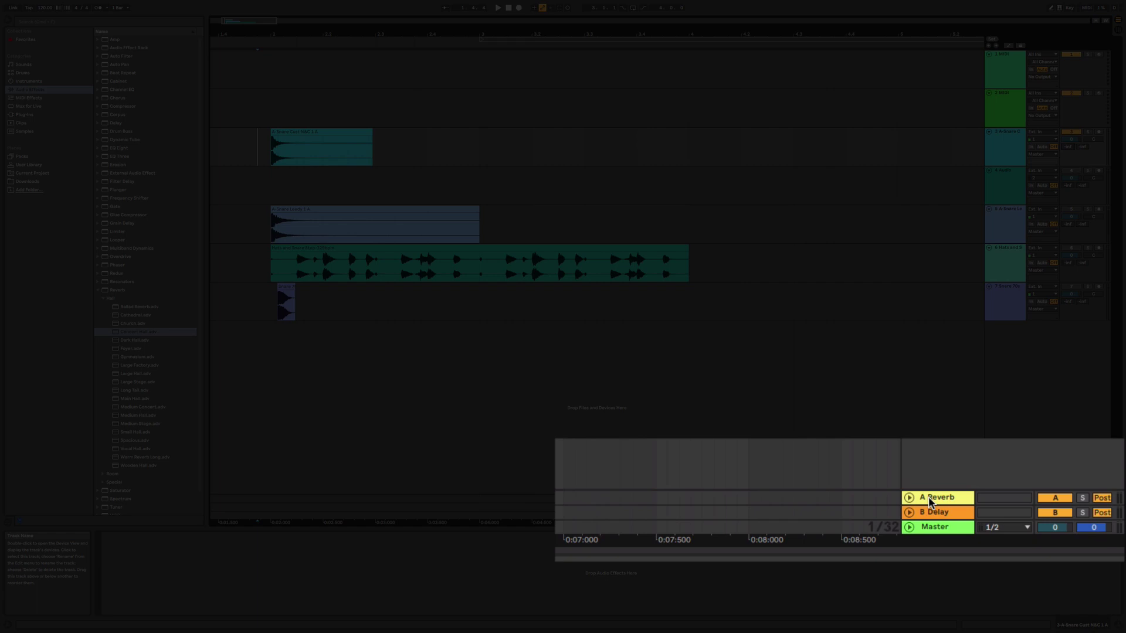
Raise track 3's Send A to -30.5 dB and audition the A Reverb return's Reverb device
{"action": "left_click", "coordinate": [929, 500]}
{"action": "left_click", "coordinate": [937, 515]}
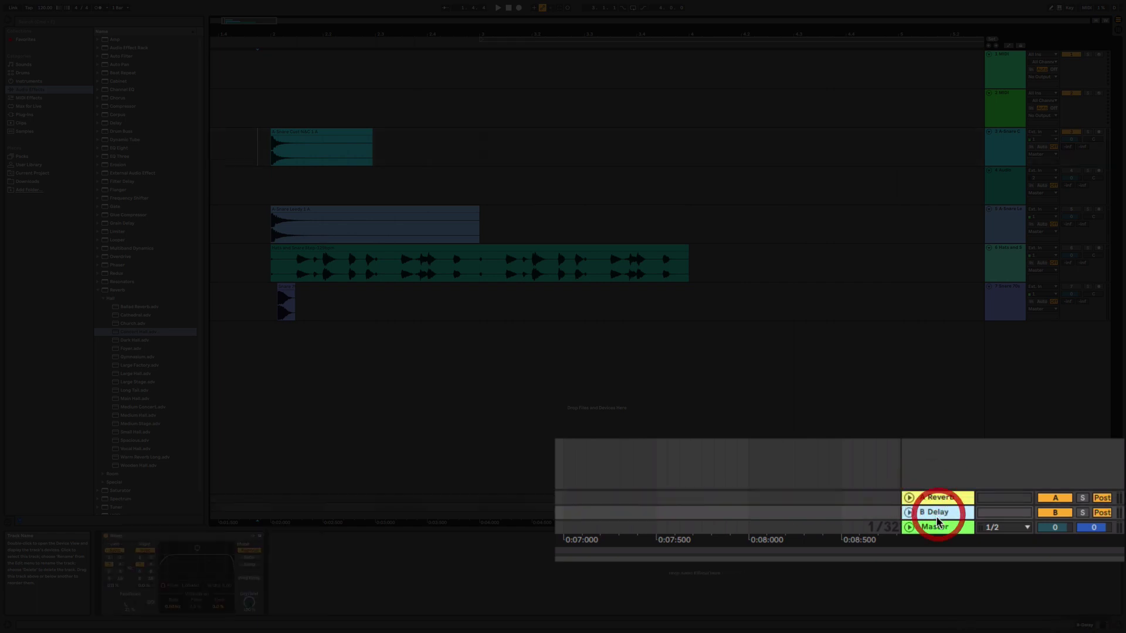
{"action": "left_click", "coordinate": [937, 497]}
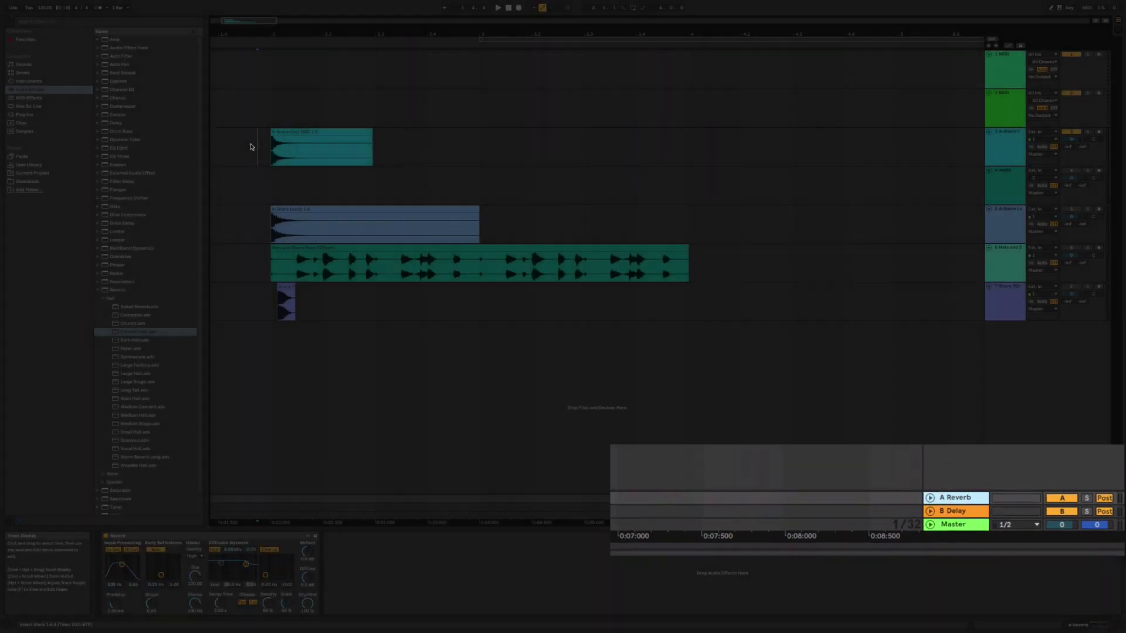
{"action": "left_click", "coordinate": [251, 144]}
{"action": "left_click_drag", "start_coordinate": [1067, 148], "coordinate": [1062, 139]}
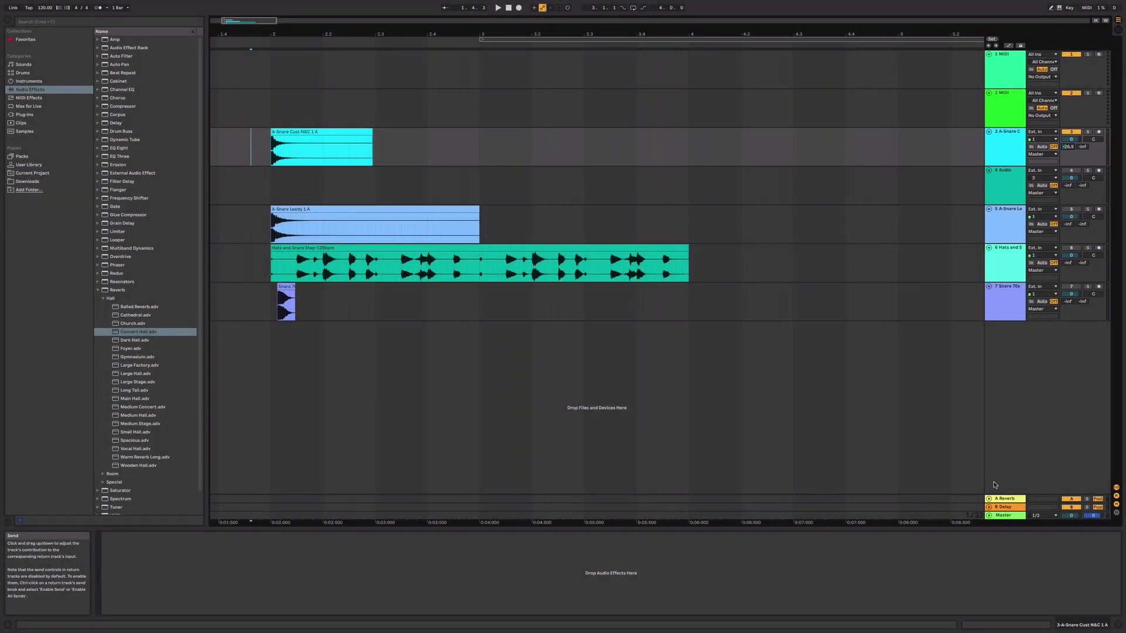
{"action": "left_click", "coordinate": [1005, 499]}
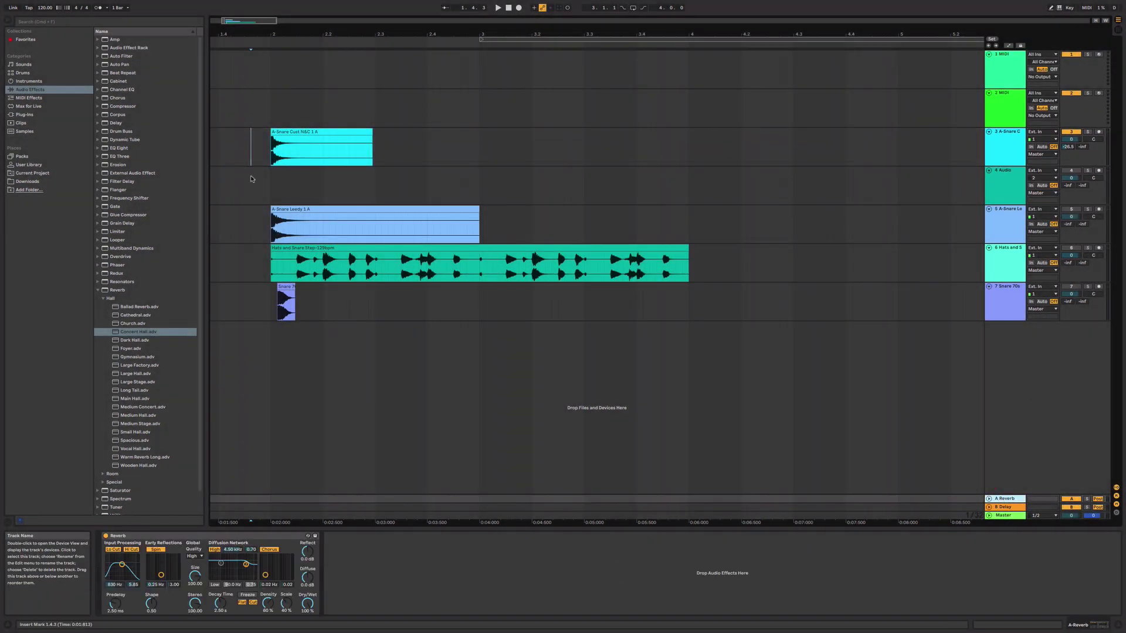
{"action": "left_click", "coordinate": [264, 147]}
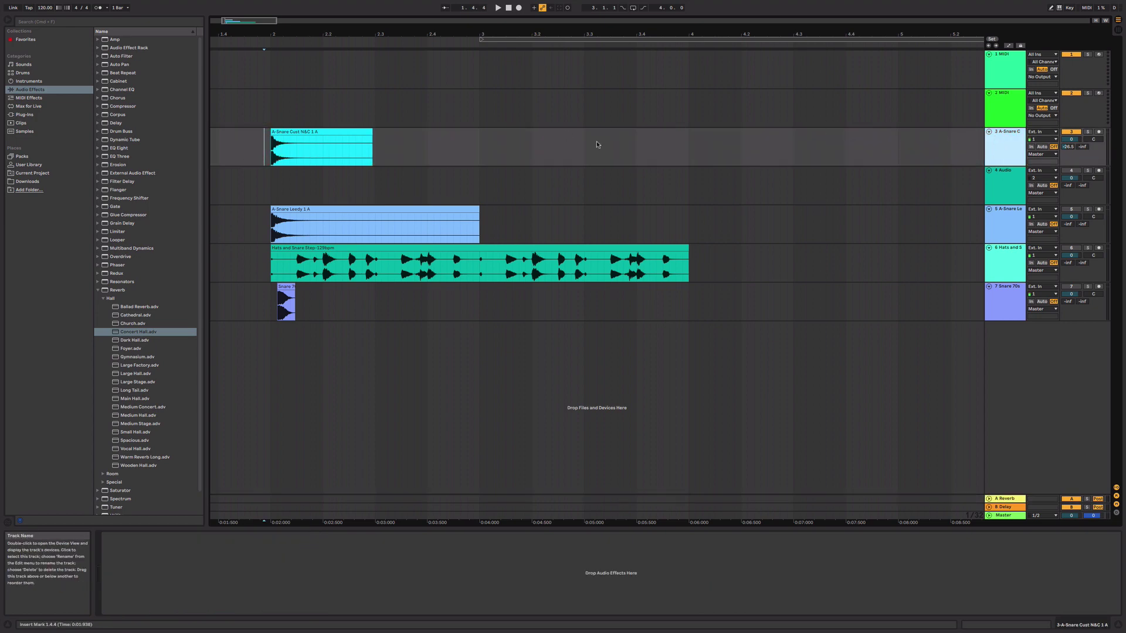
{"action": "key", "text": "Right"}
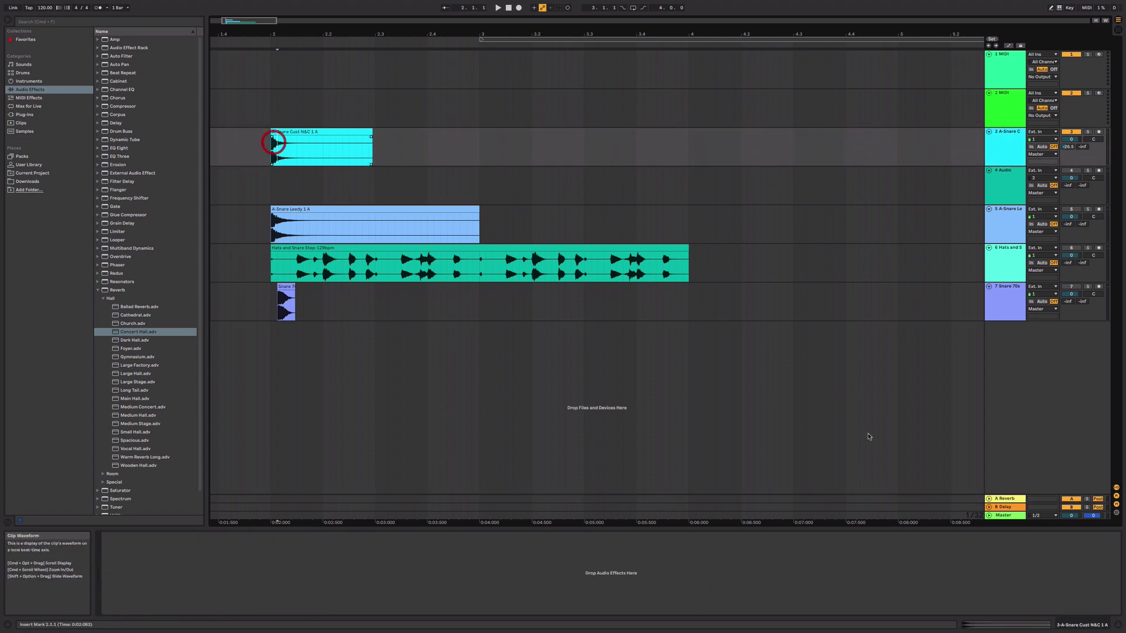
{"action": "left_click", "coordinate": [995, 499]}
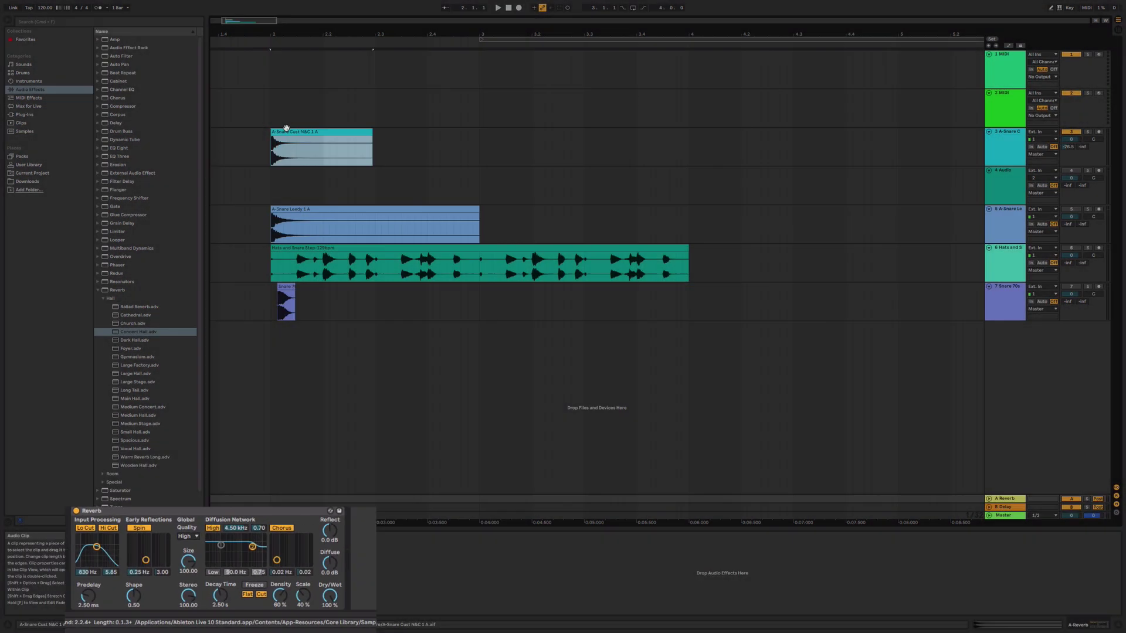
Mark a time range over track 3's clip and raise Snare 70s's Send A to around -30 dB
{"action": "left_click", "coordinate": [253, 144]}
{"action": "left_click_drag", "start_coordinate": [231, 145], "coordinate": [164, 157]}
{"action": "left_click_drag", "start_coordinate": [250, 151], "coordinate": [440, 153]}
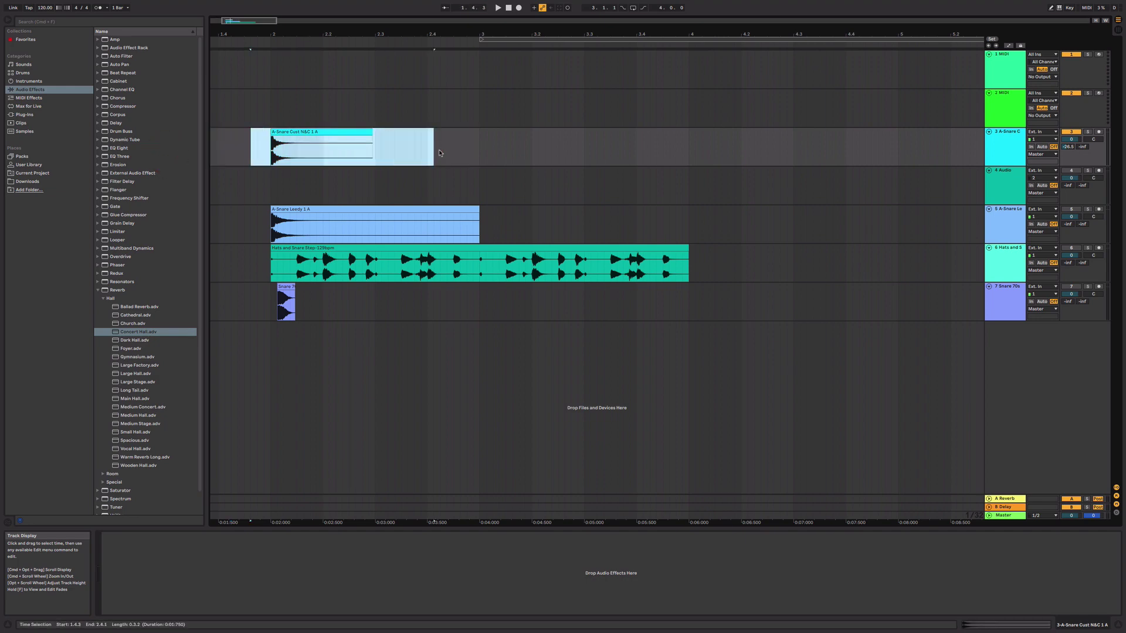
{"action": "left_click", "coordinate": [1043, 501]}
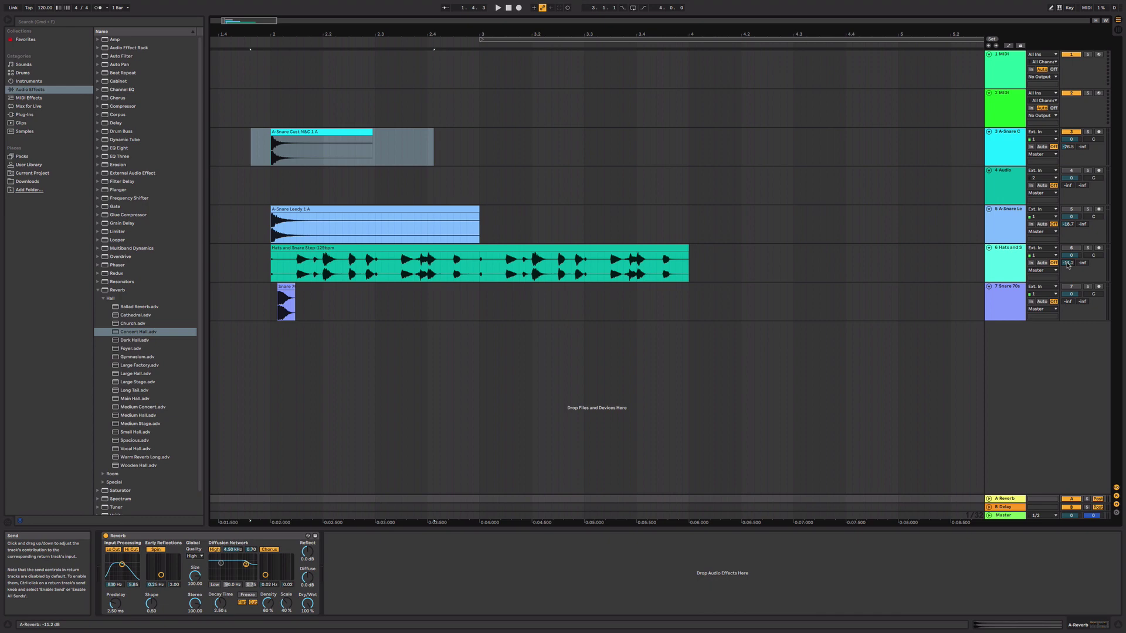
{"action": "left_click_drag", "start_coordinate": [1067, 301], "coordinate": [1068, 296]}
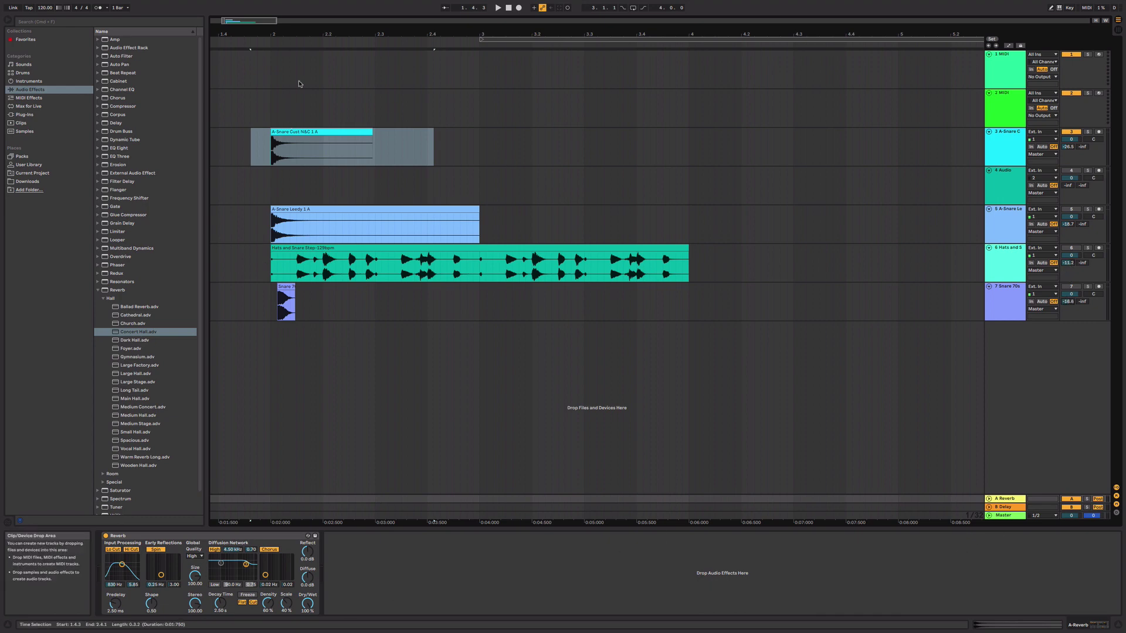
{"action": "left_click", "coordinate": [220, 535]}
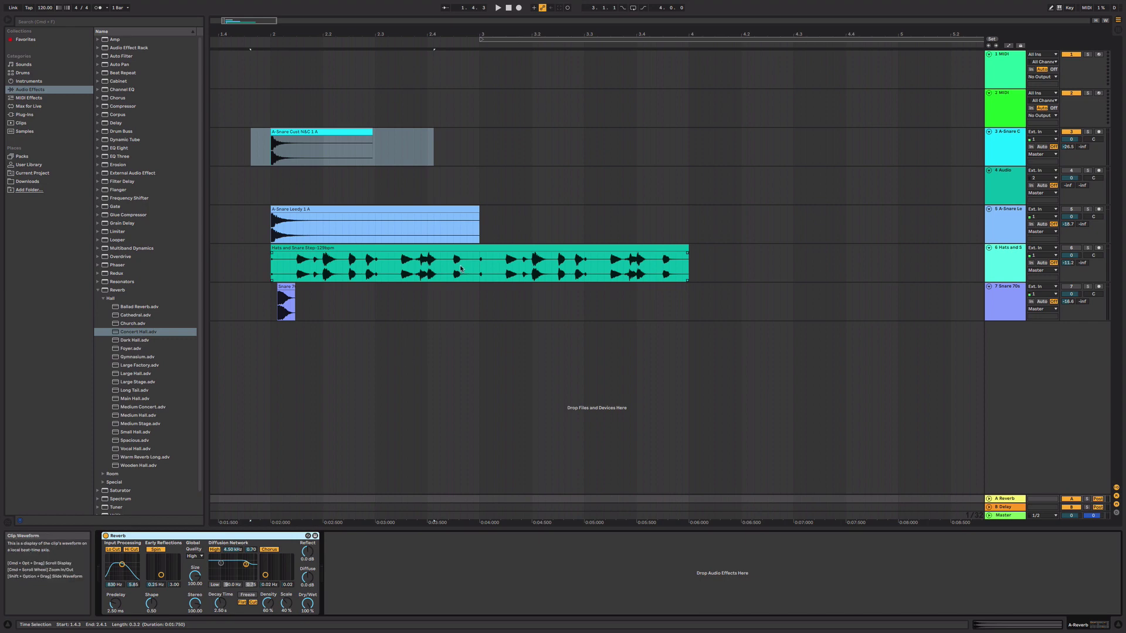
Insert a new return track from the Create menu
{"action": "left_click", "coordinate": [265, 188]}
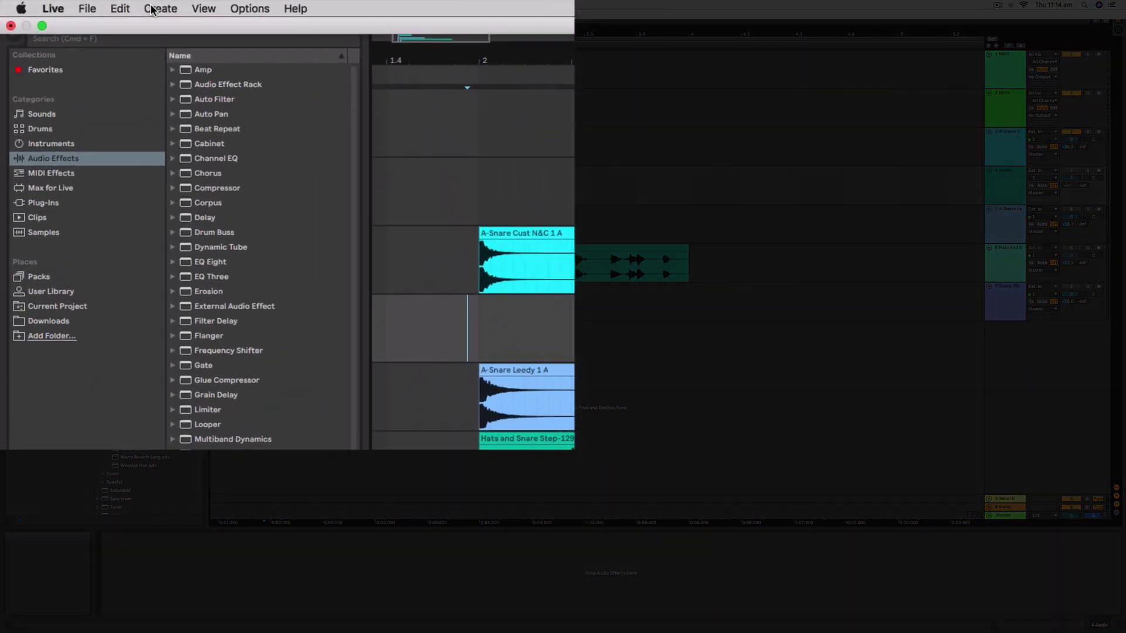
{"action": "left_click", "coordinate": [156, 10]}
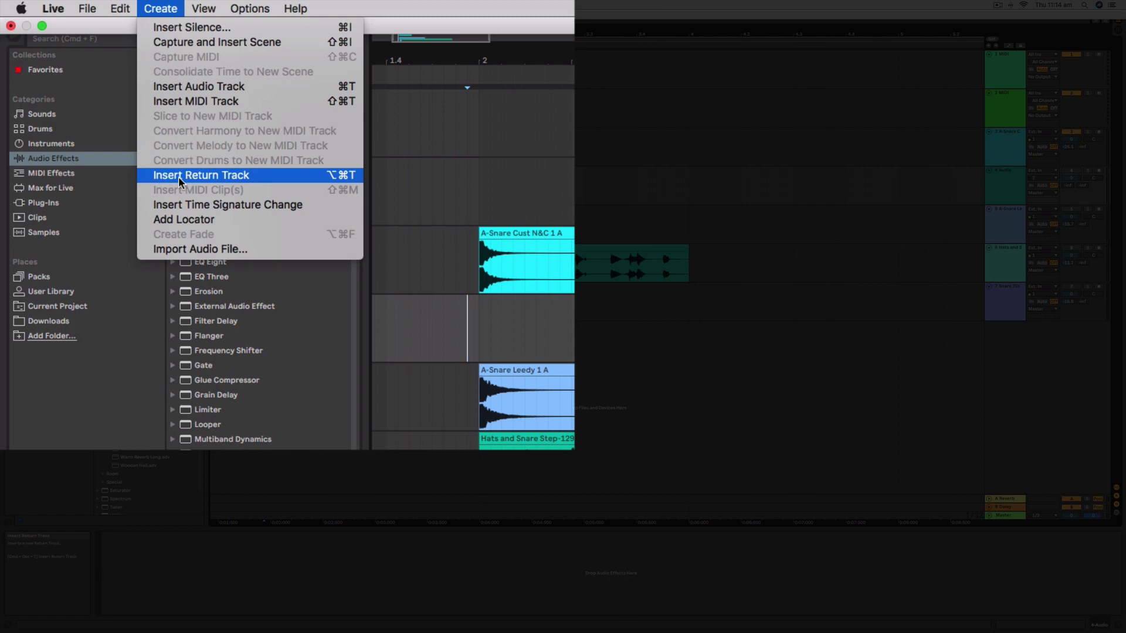
{"action": "left_click", "coordinate": [218, 175]}
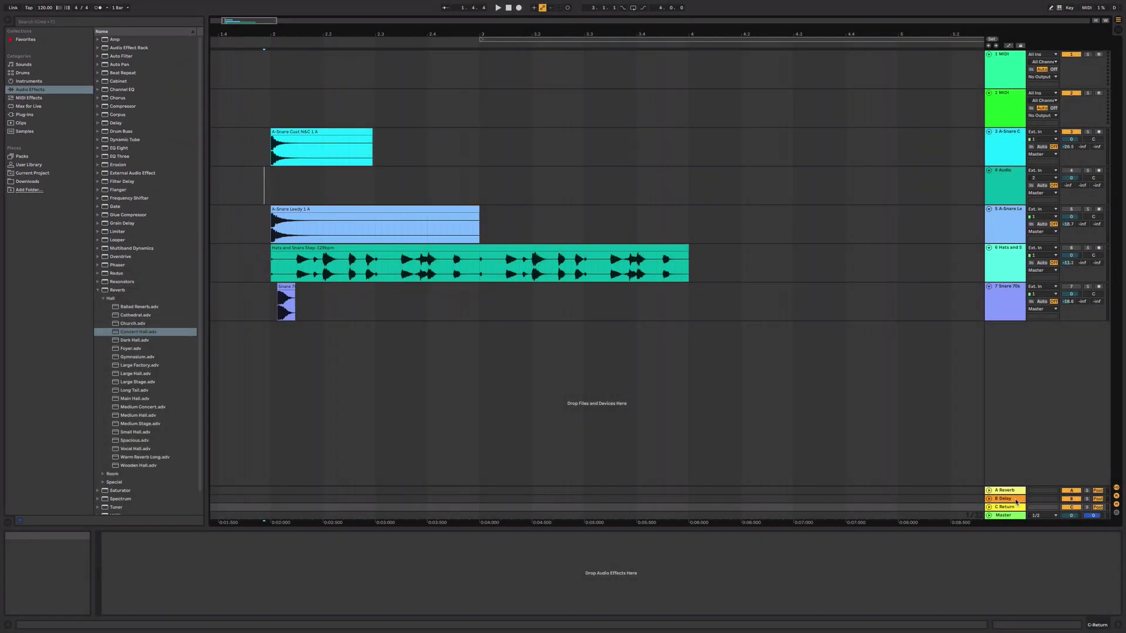
Compare the A Reverb return with the new empty C Return and adjust track 3's Send C
{"action": "left_click", "coordinate": [1016, 499]}
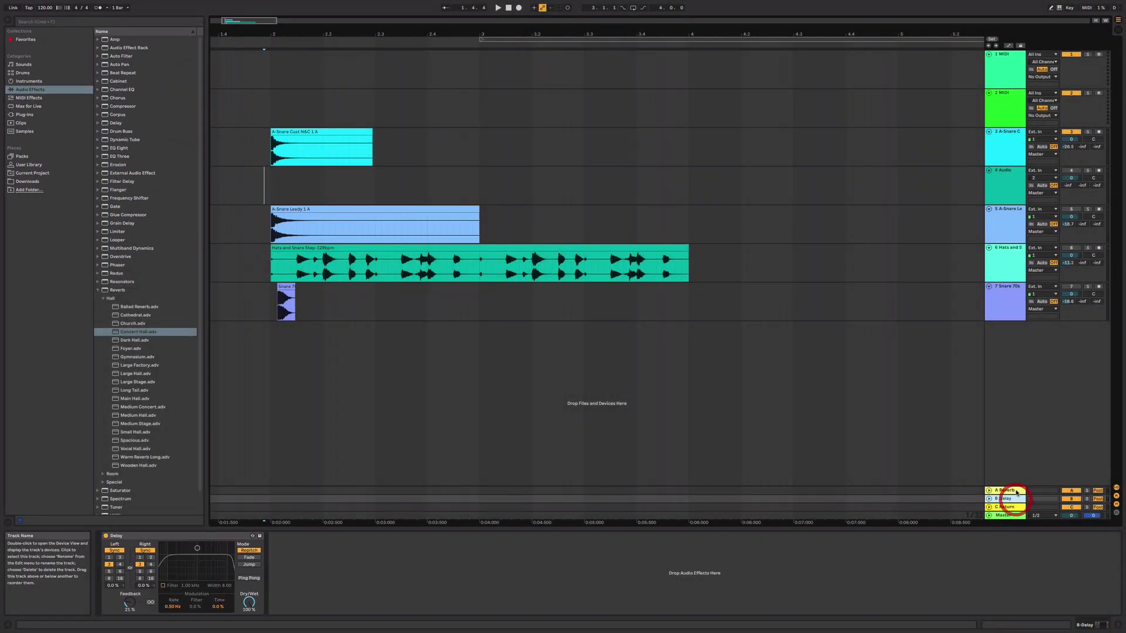
{"action": "left_click", "coordinate": [1014, 491]}
{"action": "left_click", "coordinate": [1012, 506]}
{"action": "left_click", "coordinate": [1013, 493]}
{"action": "left_click", "coordinate": [1005, 491]}
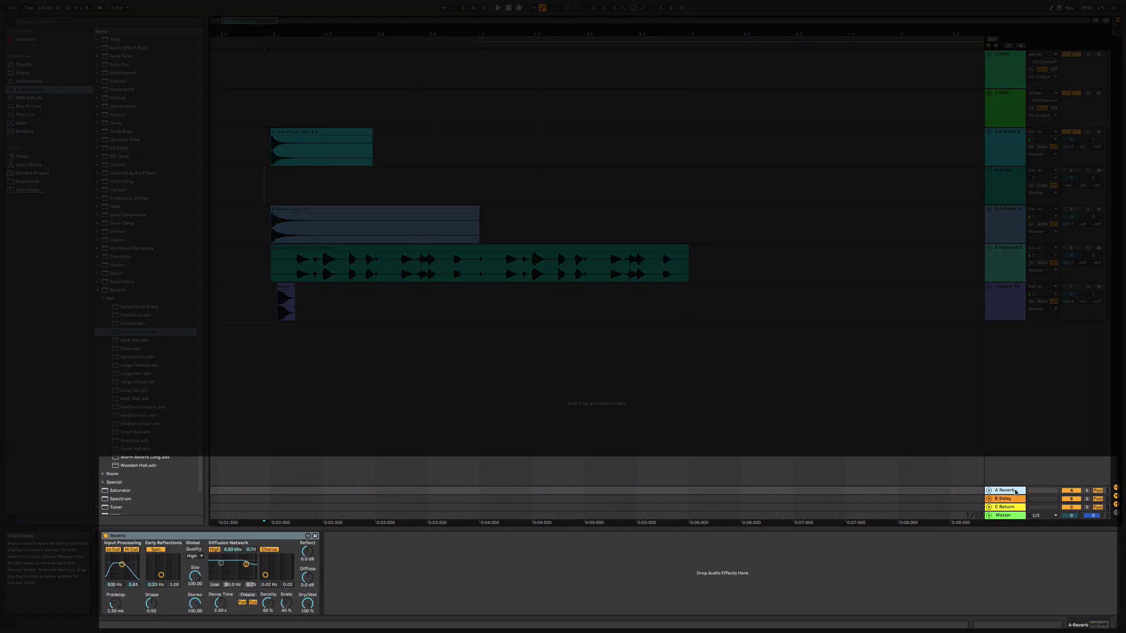
{"action": "left_click", "coordinate": [1005, 508]}
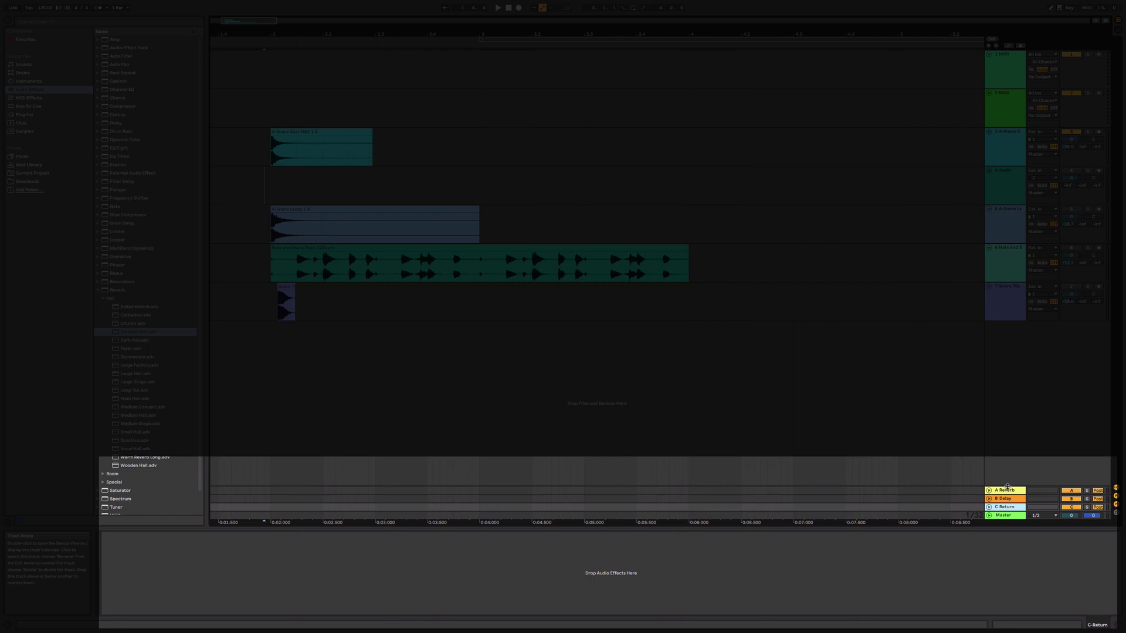
{"action": "left_click", "coordinate": [1003, 492]}
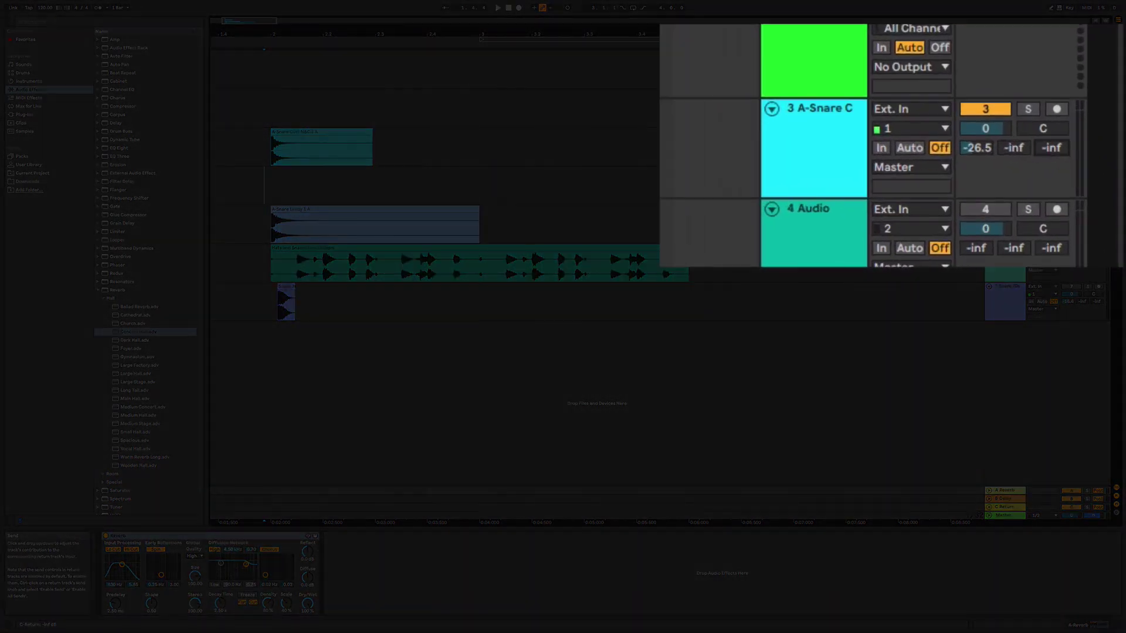
{"action": "left_click_drag", "start_coordinate": [1051, 148], "coordinate": [1051, 153]}
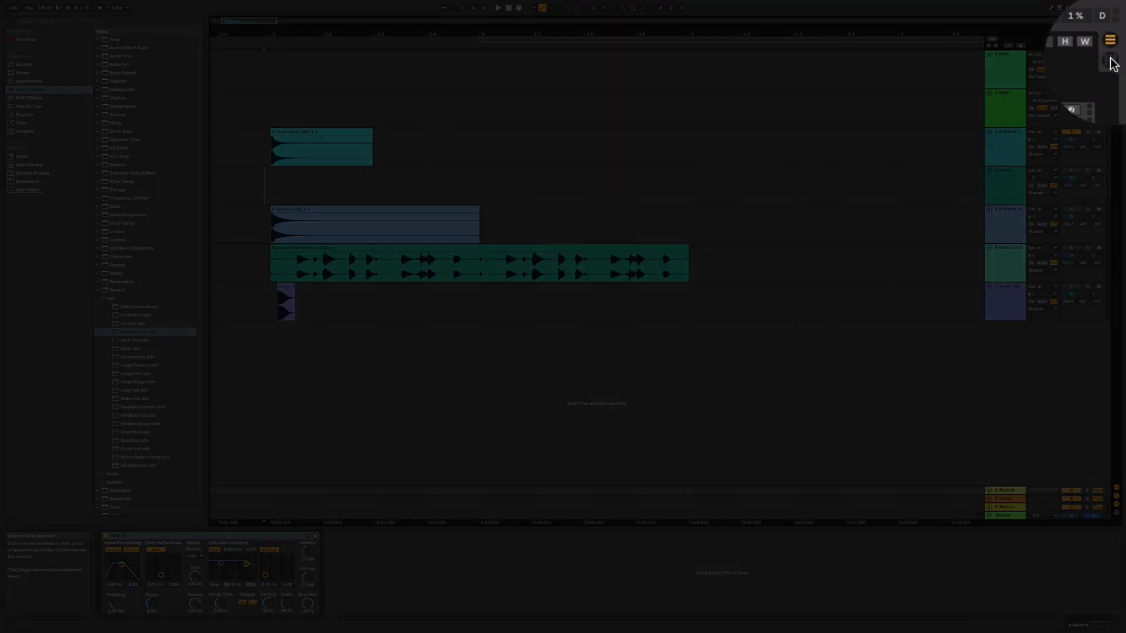
In the Session mixer, raise track 3's Send C knob, then go back to Arrangement View
{"action": "left_click", "coordinate": [1118, 32]}
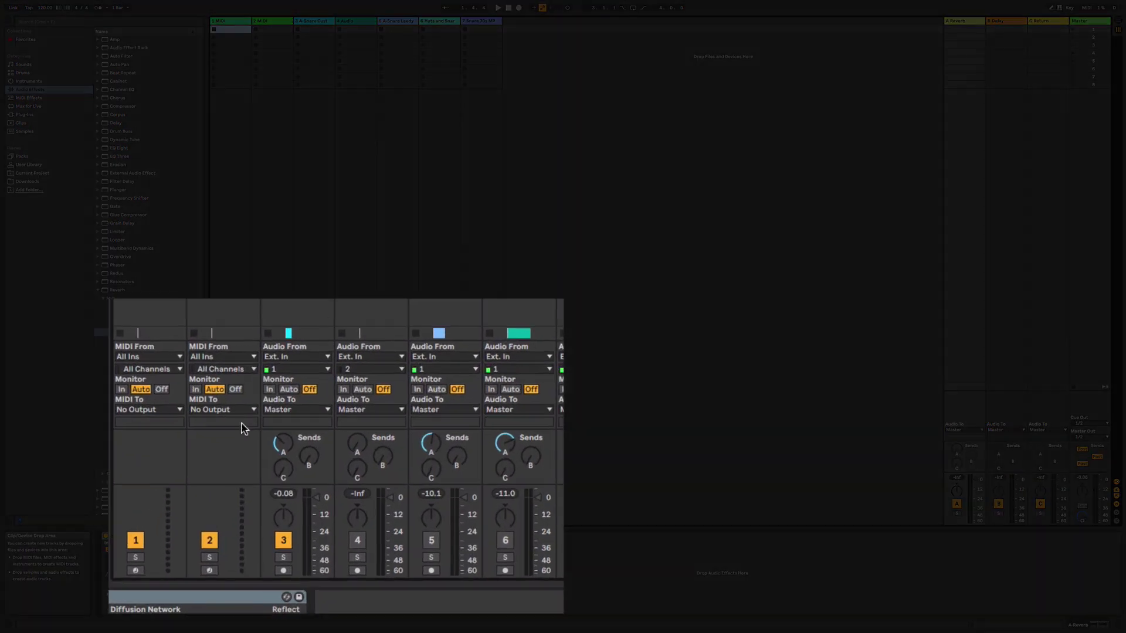
{"action": "left_click", "coordinate": [275, 441]}
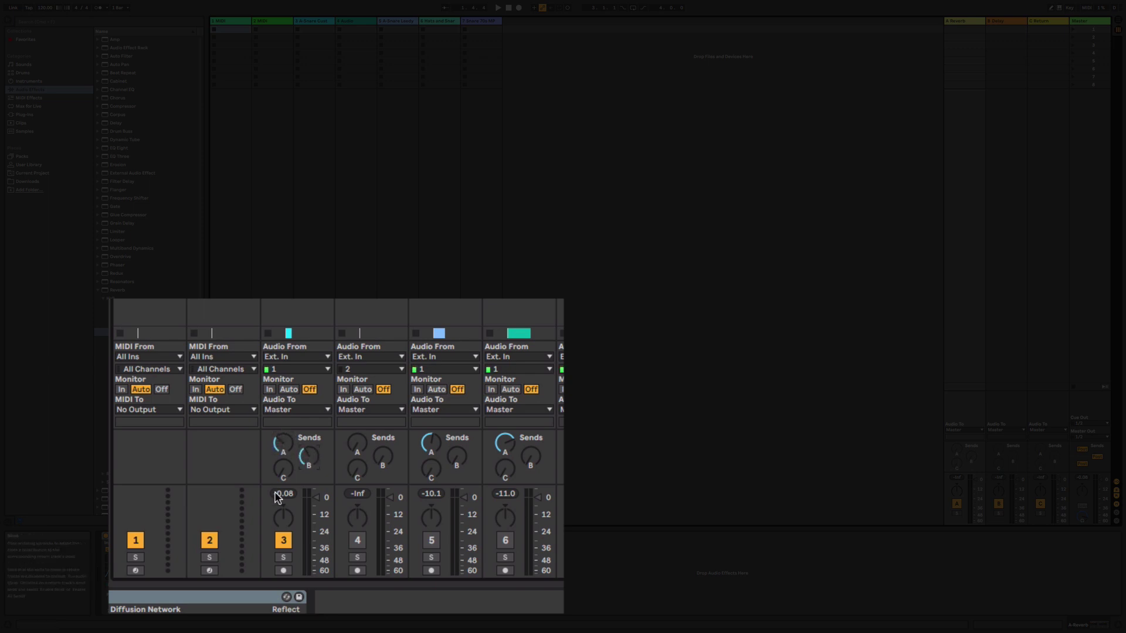
{"action": "left_click_drag", "start_coordinate": [283, 470], "coordinate": [283, 463]}
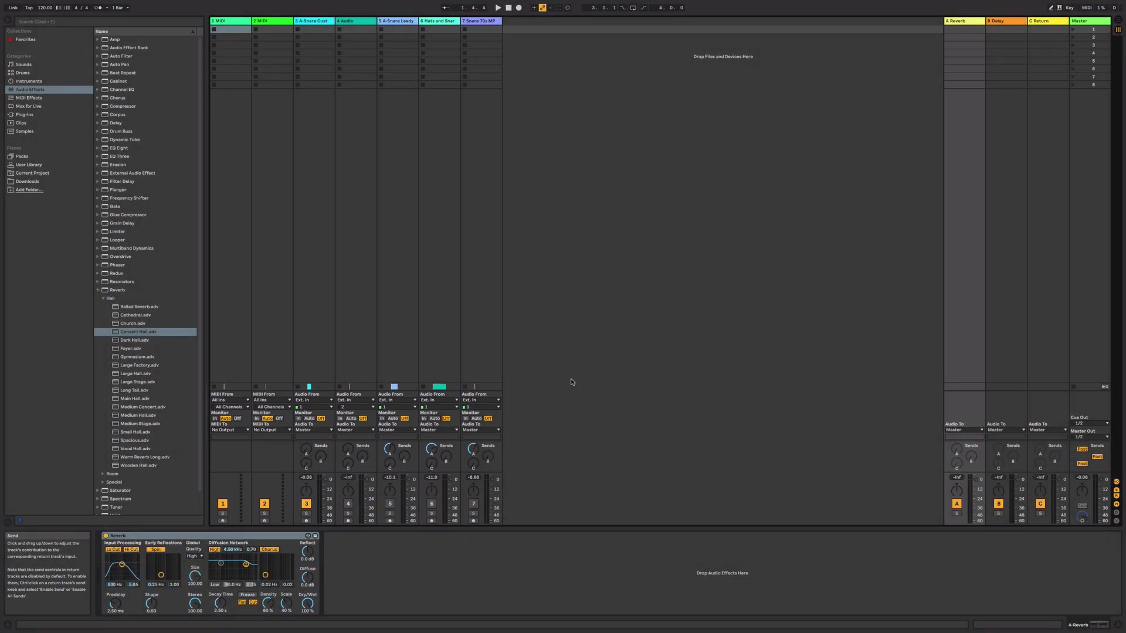
{"action": "key", "text": "Tab"}
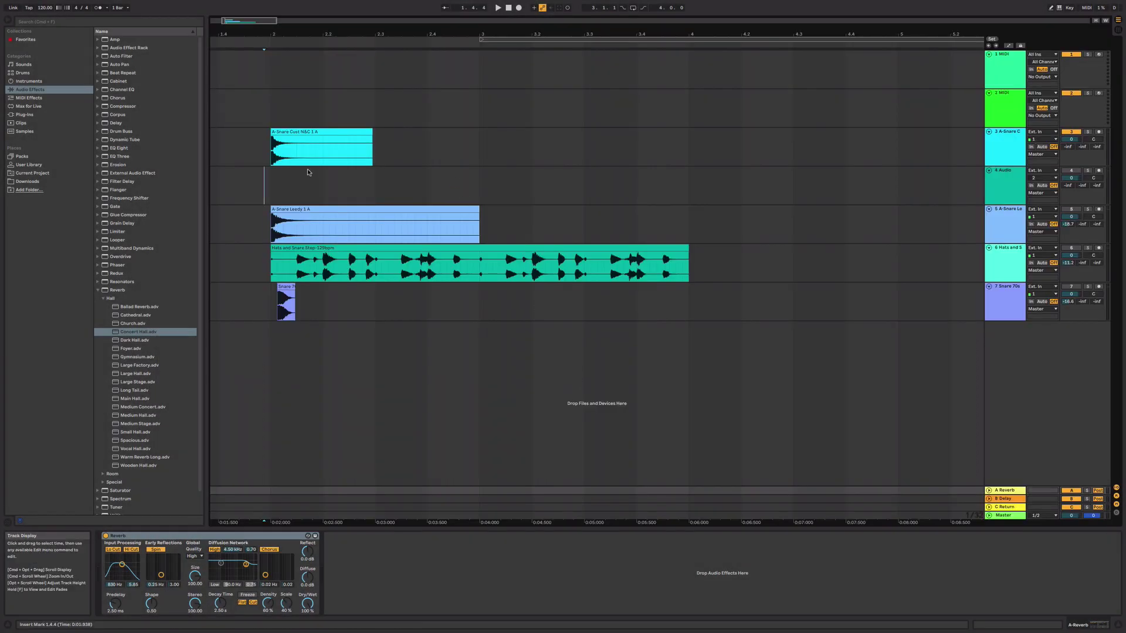
Drag Snare Room.adv from Audio Effects > Reverb > Room onto the C Return track
{"action": "left_click", "coordinate": [264, 138]}
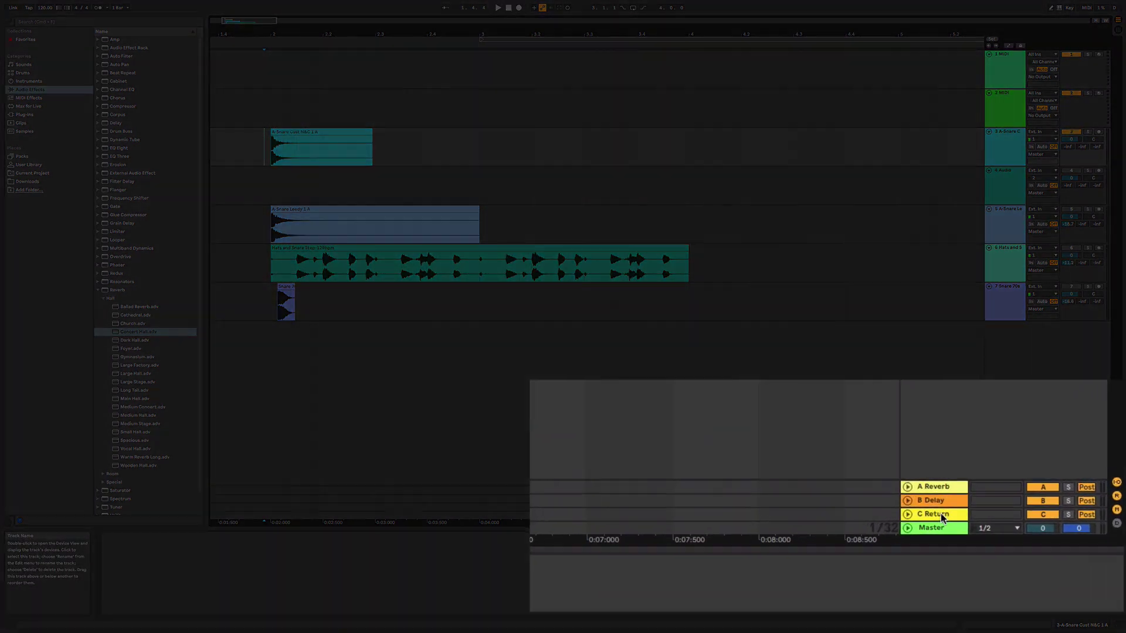
{"action": "left_click", "coordinate": [1004, 507]}
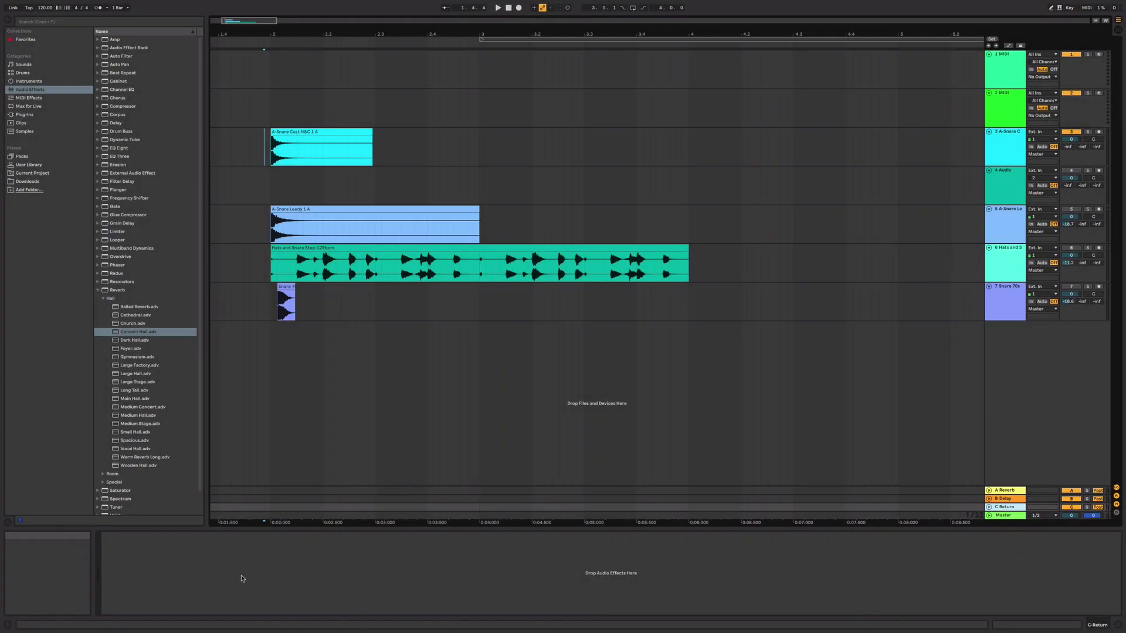
{"action": "left_click", "coordinate": [39, 115]}
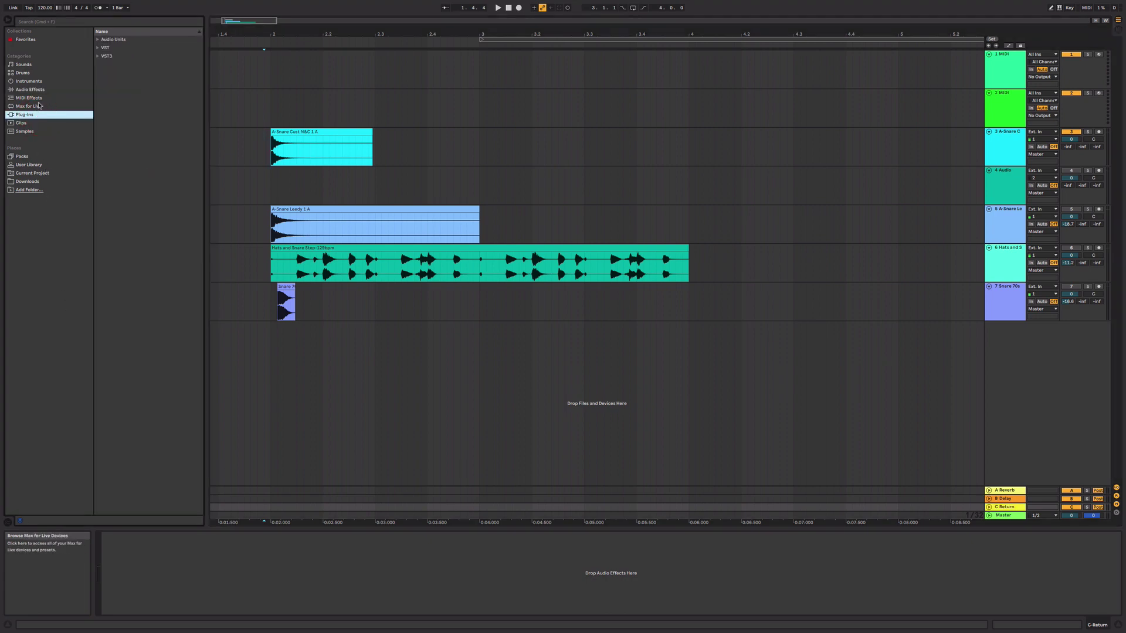
{"action": "left_click", "coordinate": [41, 89]}
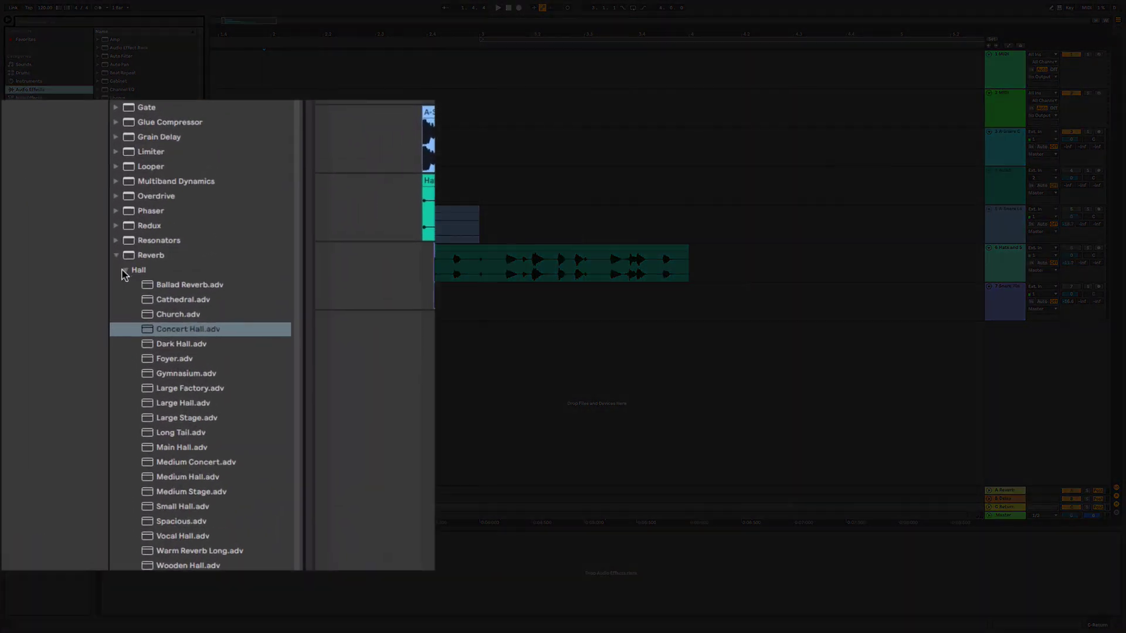
{"action": "left_click", "coordinate": [105, 299]}
{"action": "left_click", "coordinate": [125, 285]}
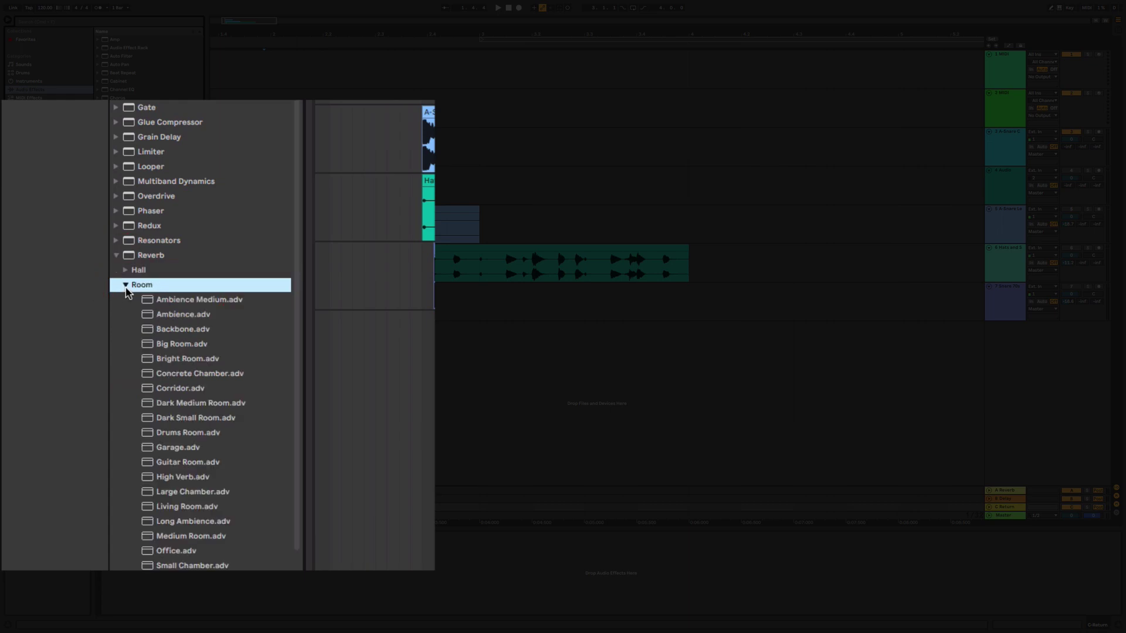
{"action": "scroll", "coordinate": [203, 403], "scroll_direction": "down", "scroll_amount": 3}
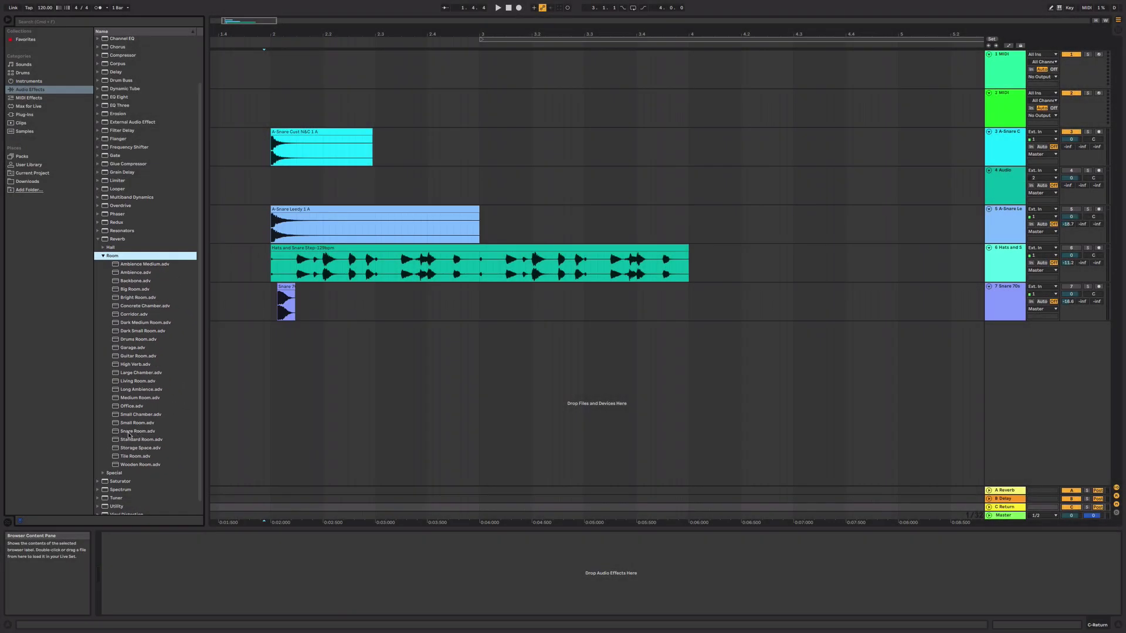
{"action": "left_click_drag", "start_coordinate": [129, 434], "coordinate": [273, 582]}
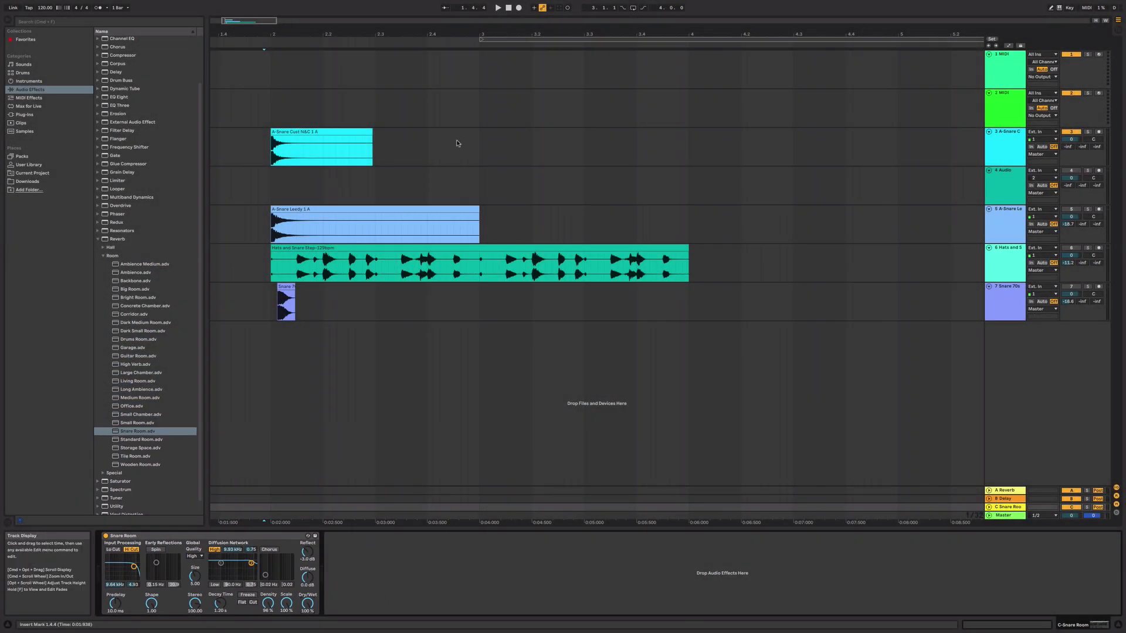
Set the play start before the snare clip, raise track 3's Send C to -10 dB, and play it
{"action": "left_click", "coordinate": [257, 147]}
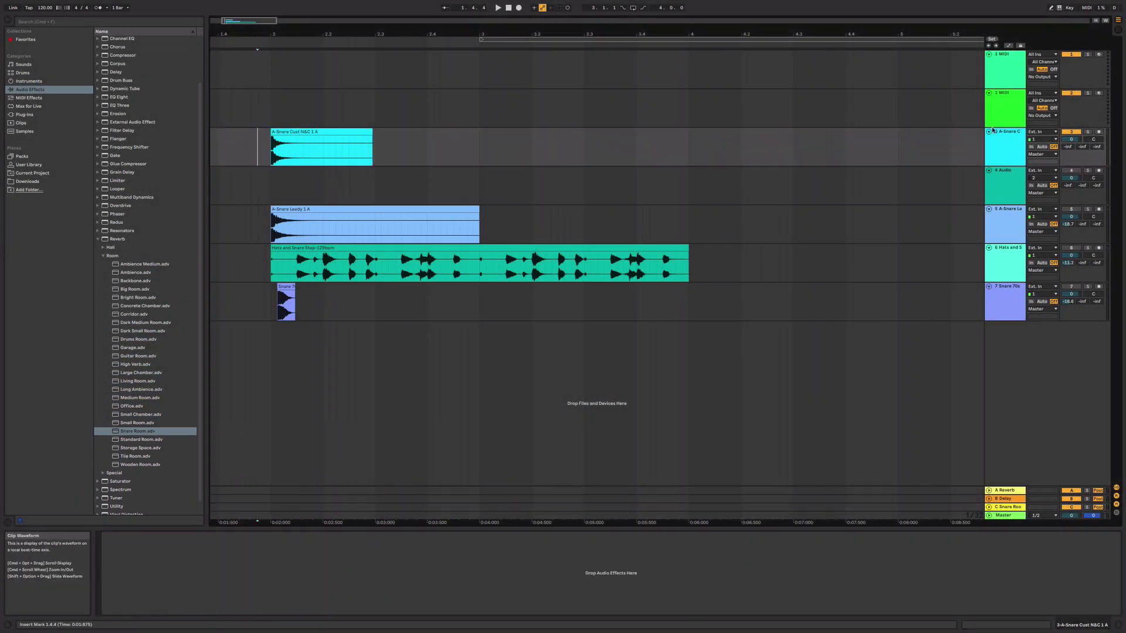
{"action": "left_click_drag", "start_coordinate": [1097, 149], "coordinate": [1097, 144]}
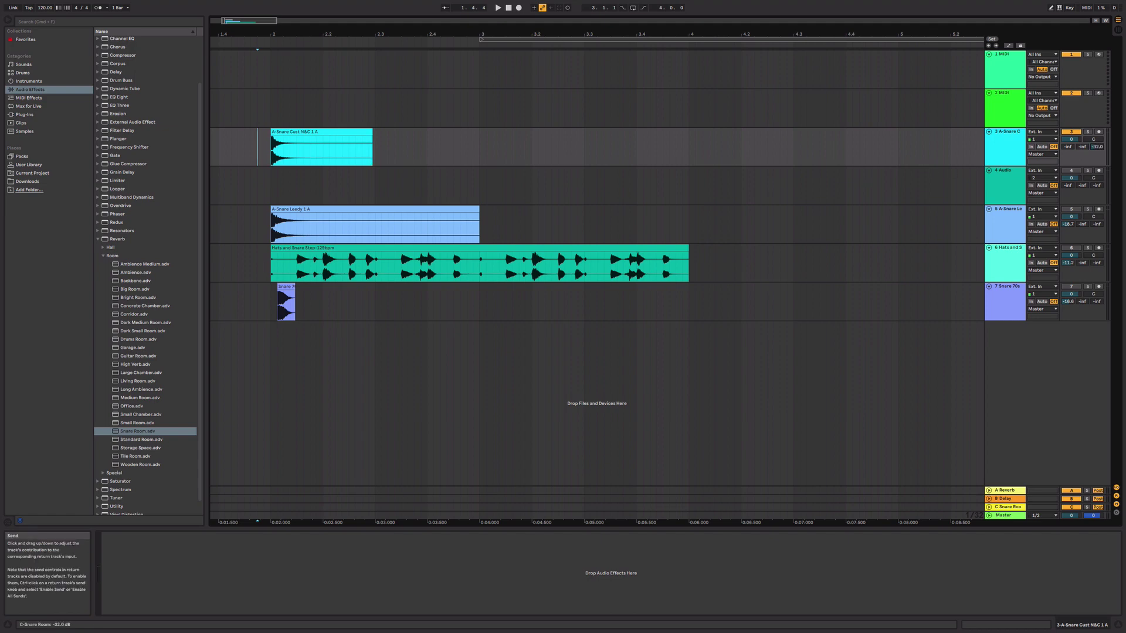
{"action": "key", "text": "space"}
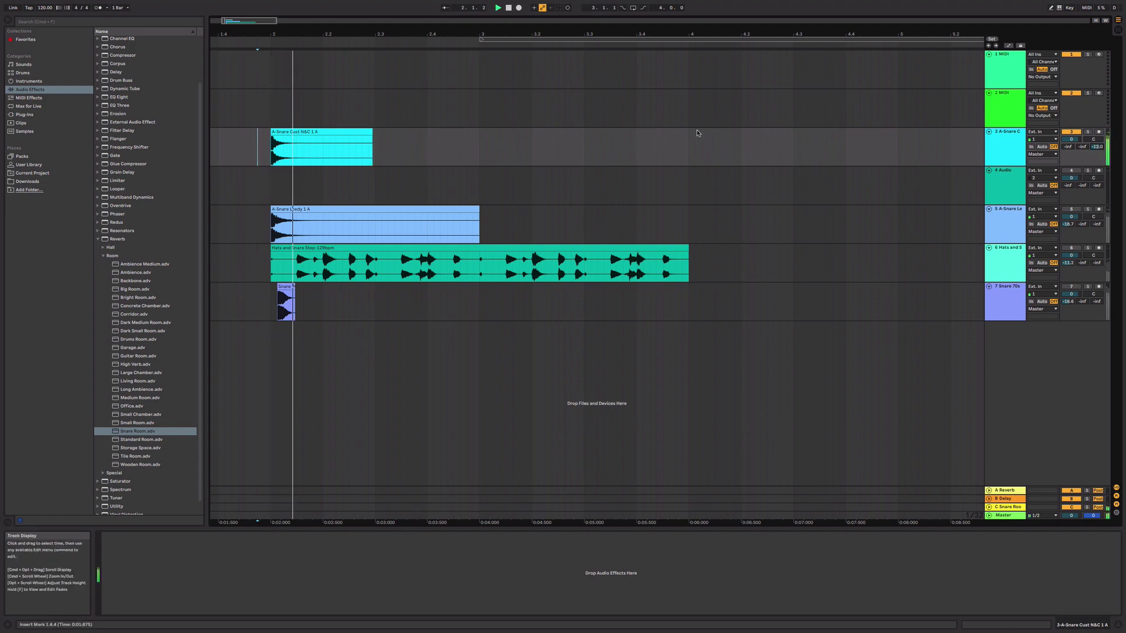
{"action": "left_click_drag", "start_coordinate": [1088, 150], "coordinate": [1089, 147]}
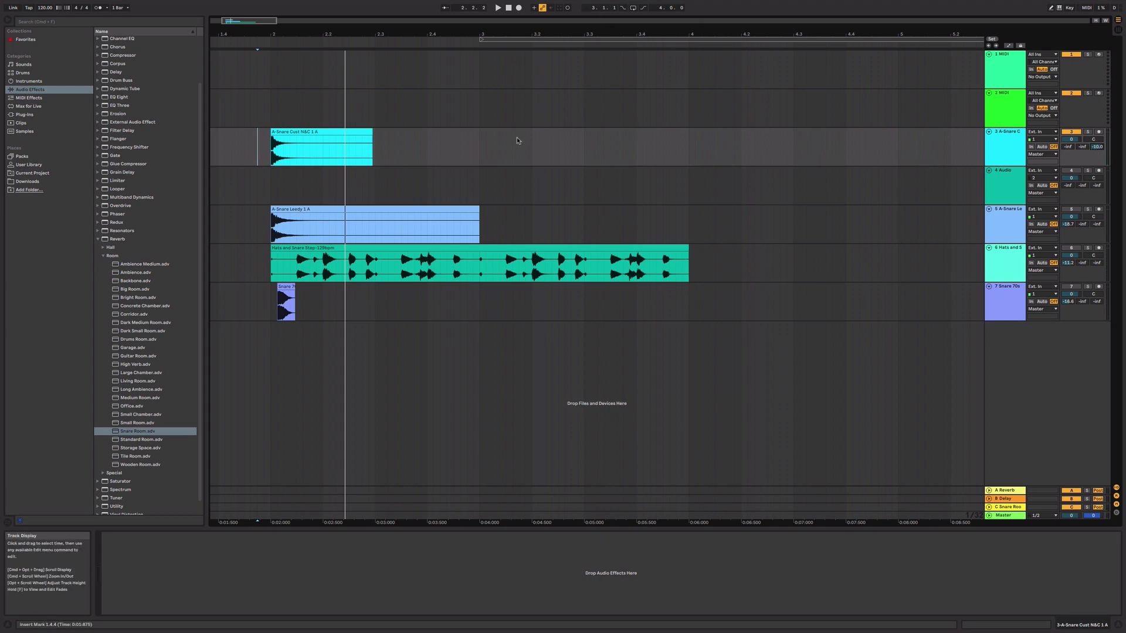
{"action": "key", "text": "space"}
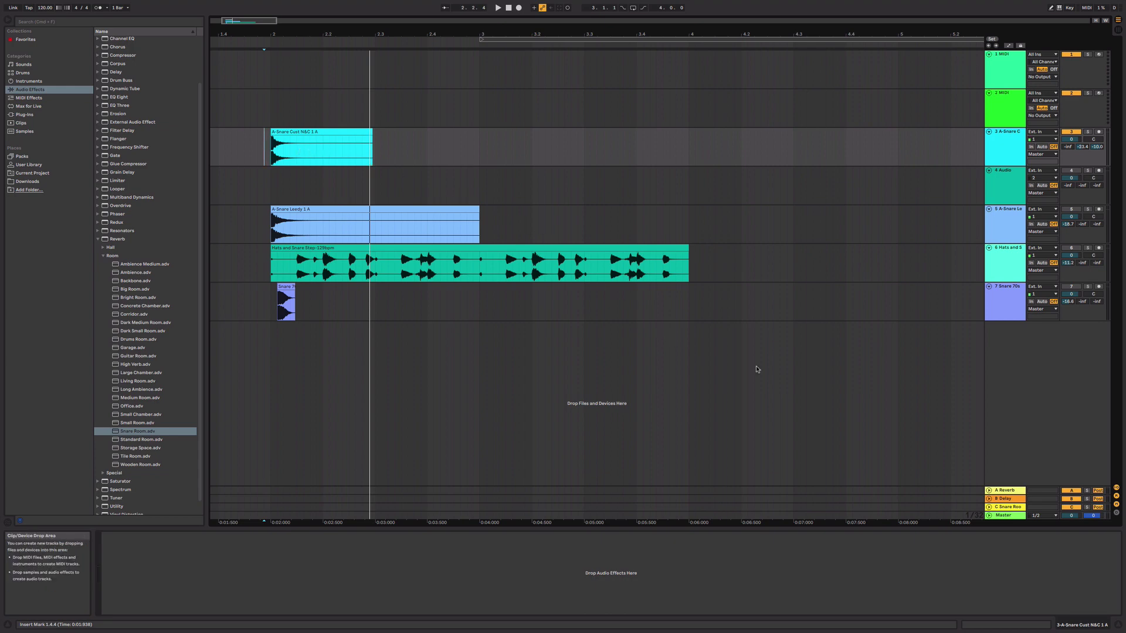
Compare the devices on the A Reverb and B Delay return tracks
{"action": "left_click", "coordinate": [1005, 491]}
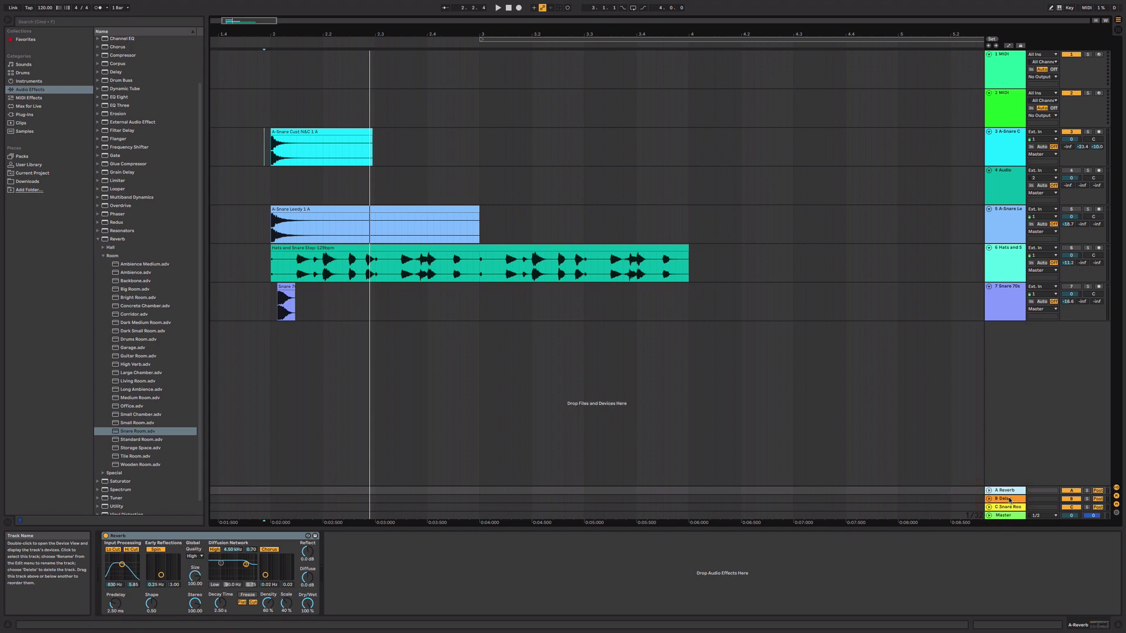
{"action": "left_click", "coordinate": [1005, 499]}
{"action": "left_click", "coordinate": [1005, 491]}
{"action": "left_click", "coordinate": [1005, 498]}
{"action": "left_click", "coordinate": [1000, 492]}
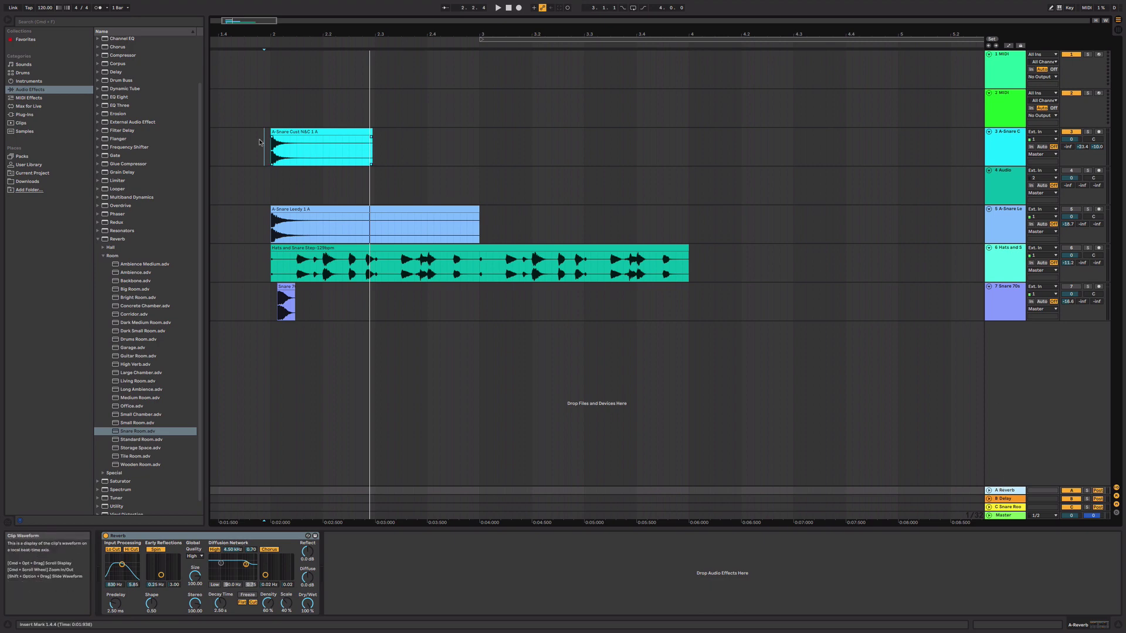
Set the play start near bar 1.4 and lower track 3's sends to about -42 dB and -27.5 dB
{"action": "left_click_drag", "start_coordinate": [261, 142], "coordinate": [447, 140]}
{"action": "left_click", "coordinate": [447, 140]}
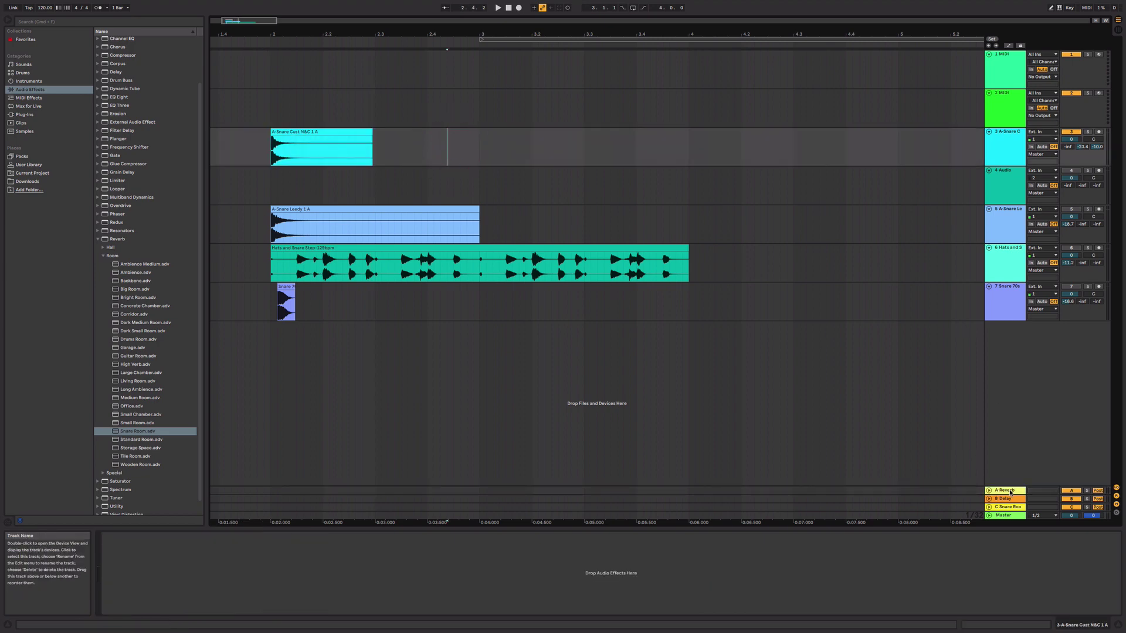
{"action": "left_click", "coordinate": [1009, 492]}
{"action": "left_click", "coordinate": [237, 141]}
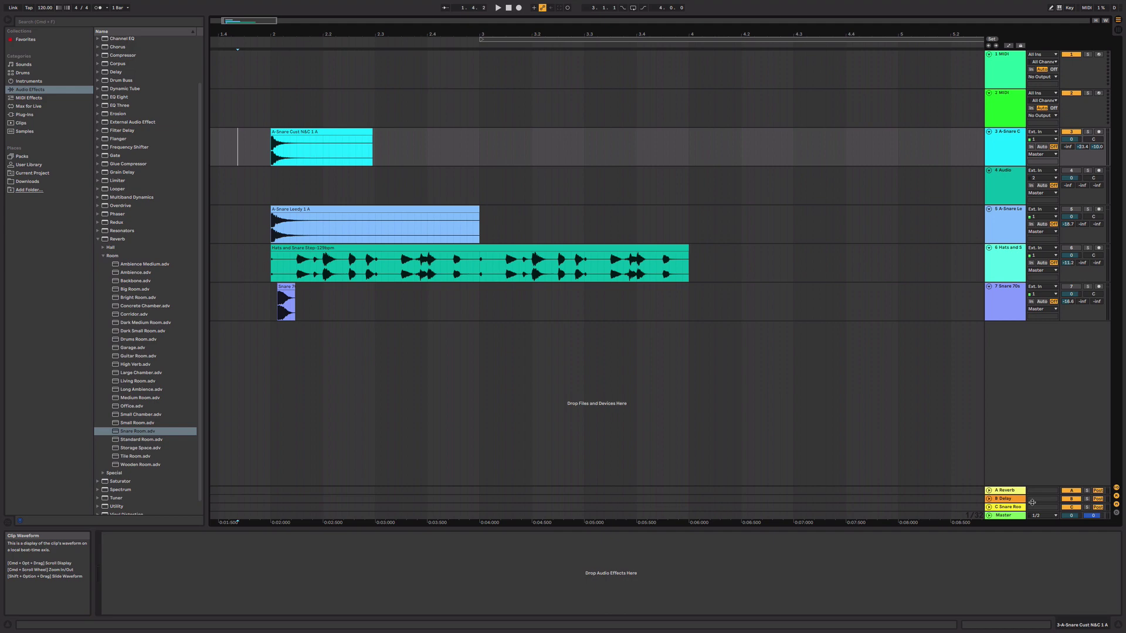
{"action": "left_click", "coordinate": [1008, 491]}
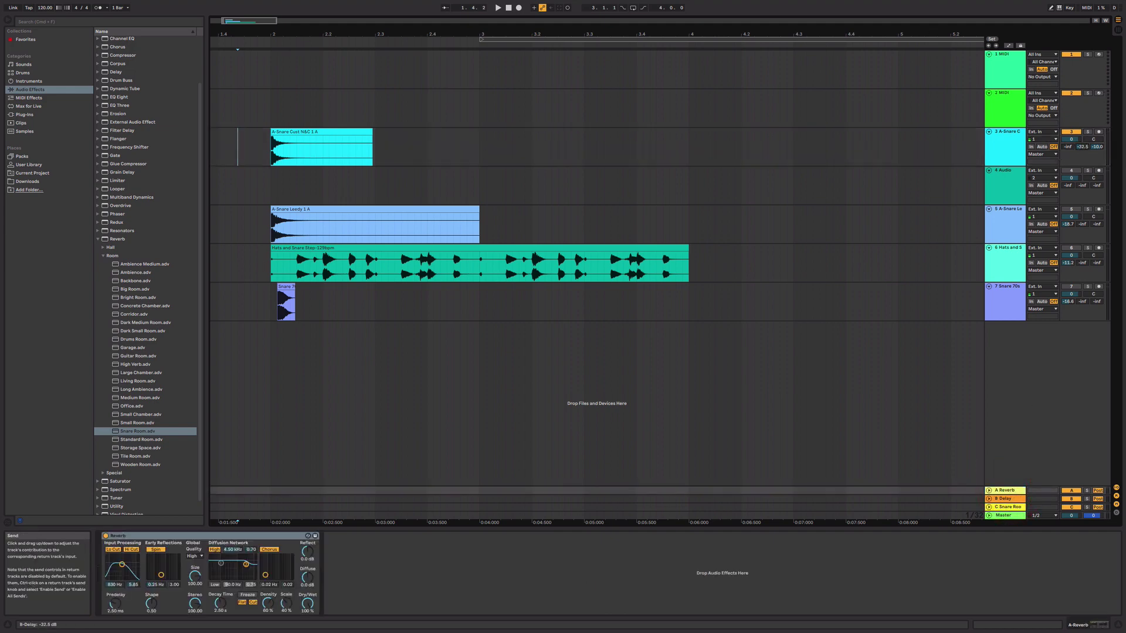
{"action": "left_click_drag", "start_coordinate": [1082, 146], "coordinate": [1081, 157]}
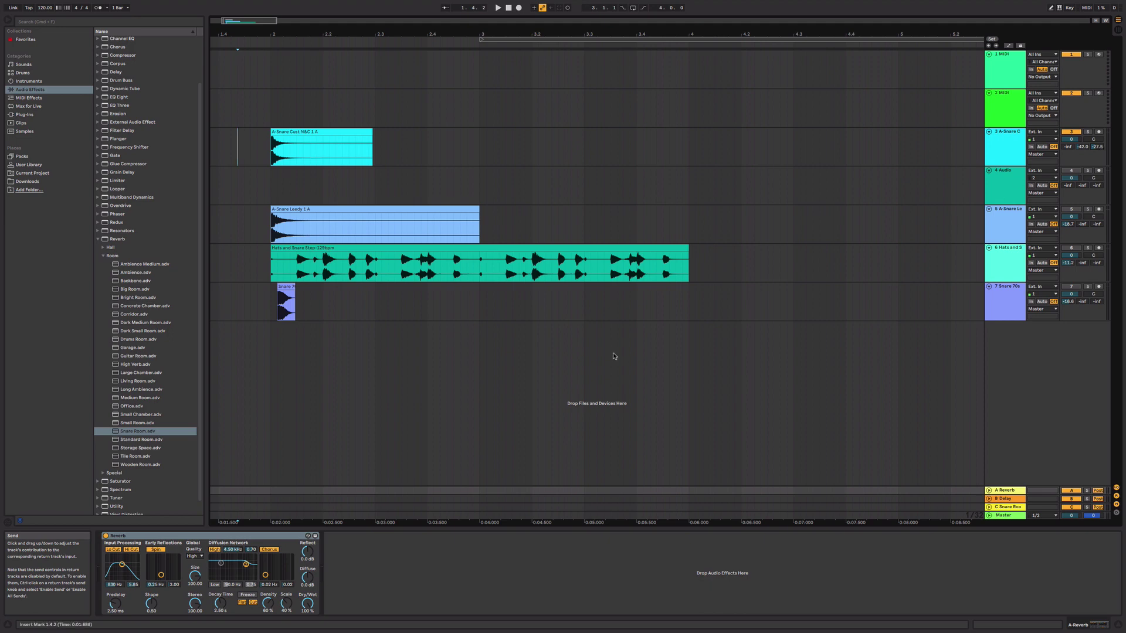